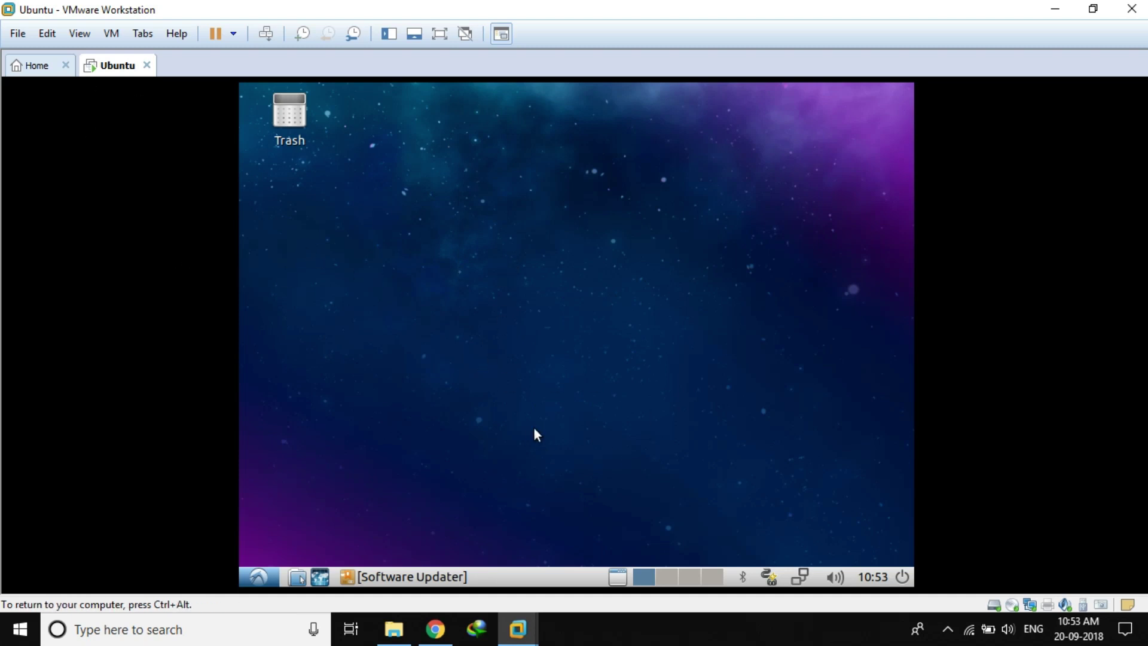
left_click(258, 579)
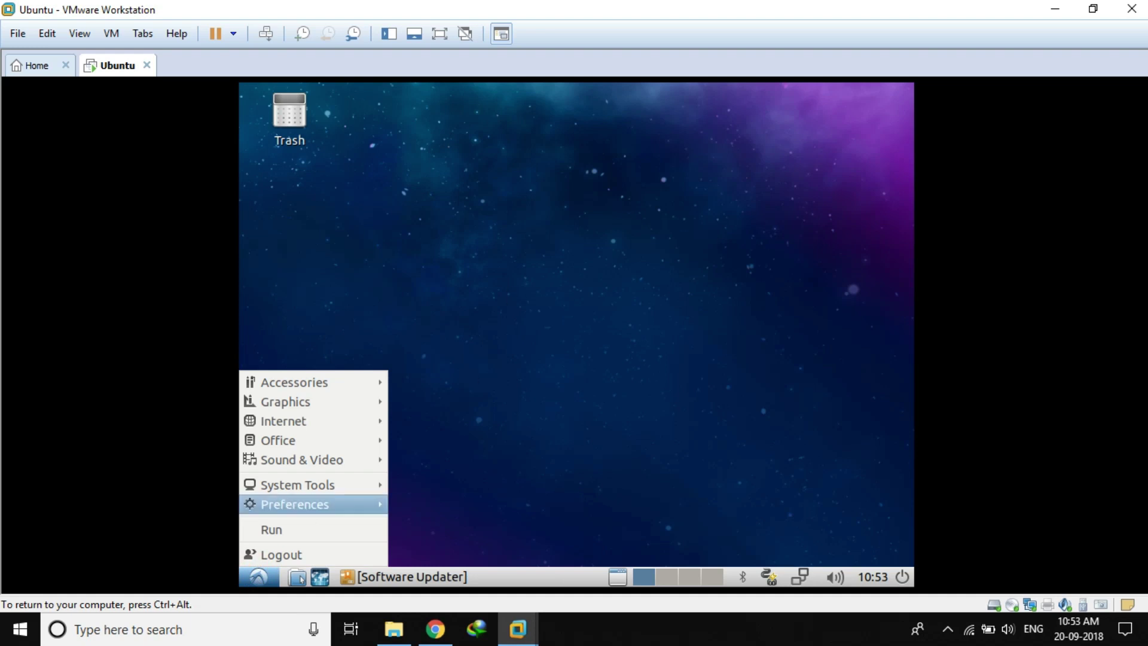
left_click(513, 275)
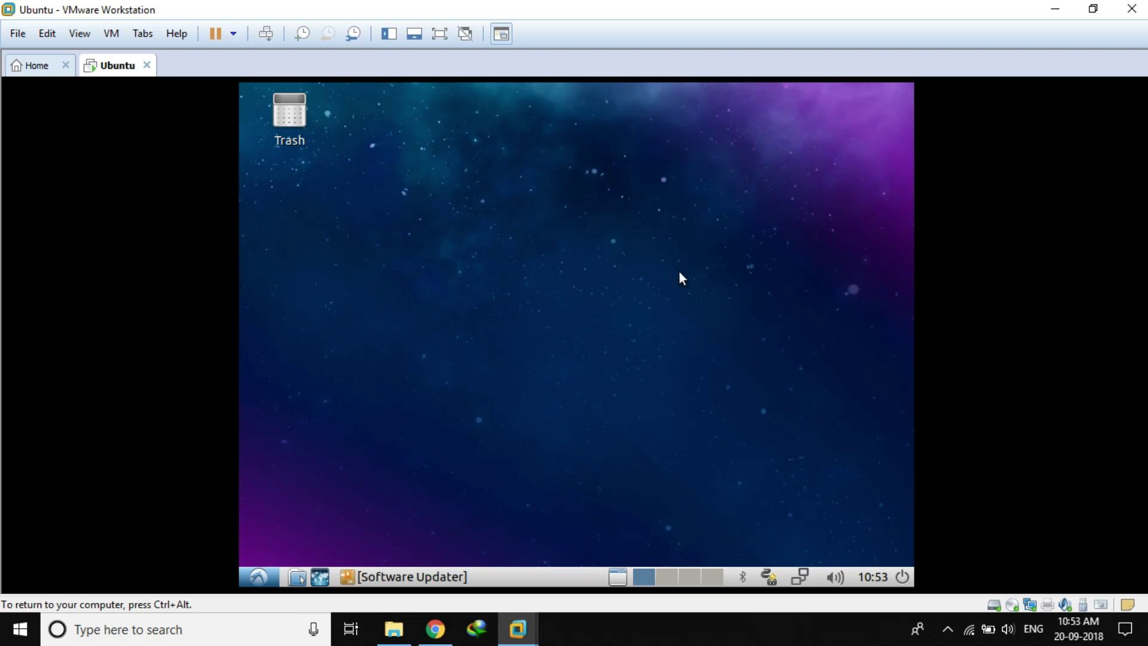
Review the network adapter configuration in the running Ubuntu virtual machine's hardware settings
left_click(112, 33)
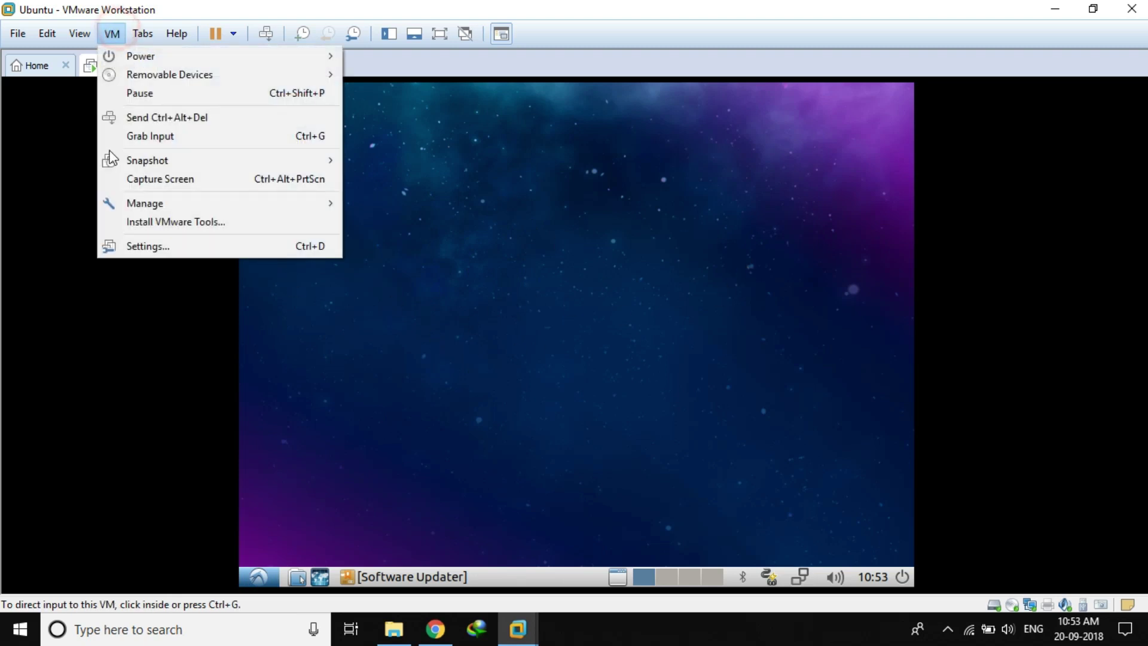
left_click(194, 244)
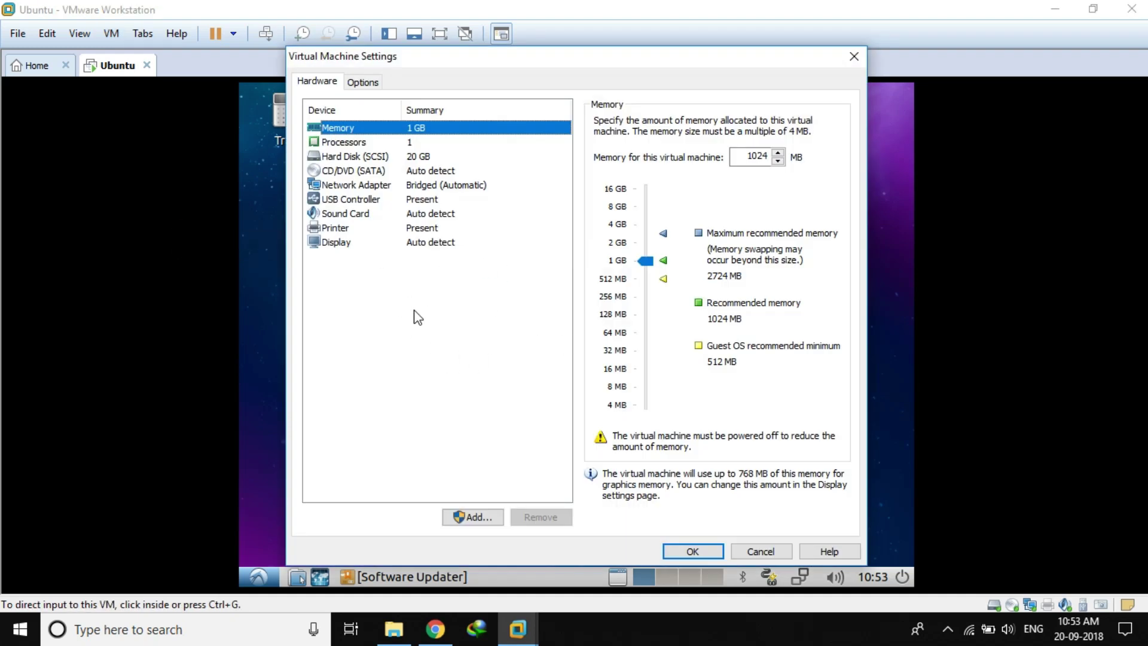
left_click(428, 188)
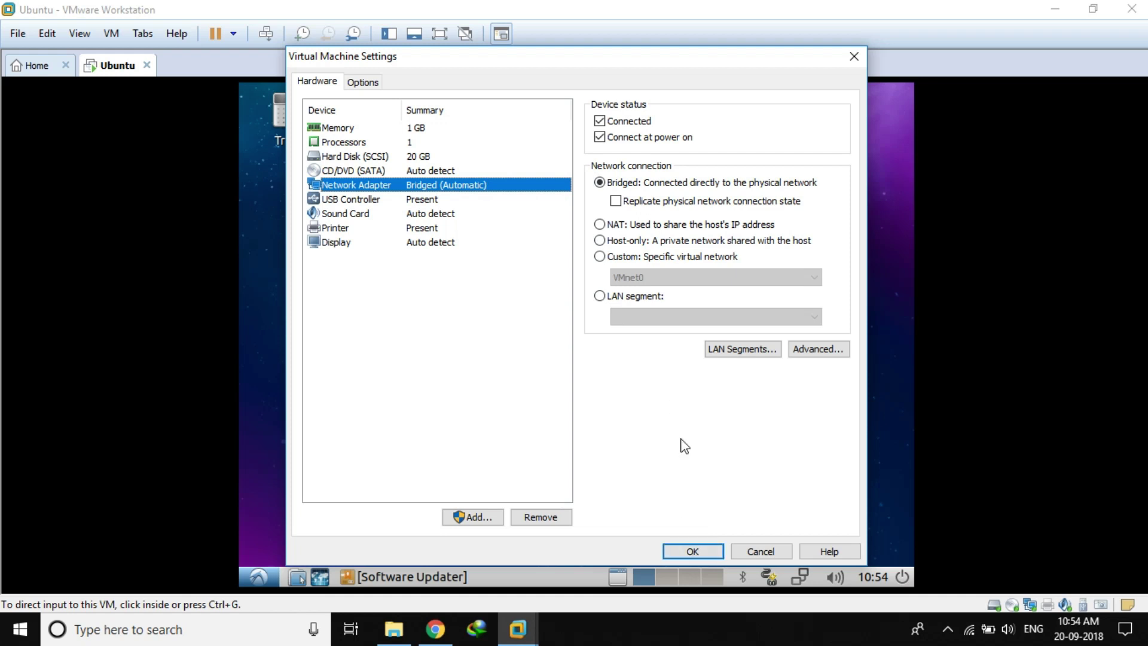
left_click(687, 551)
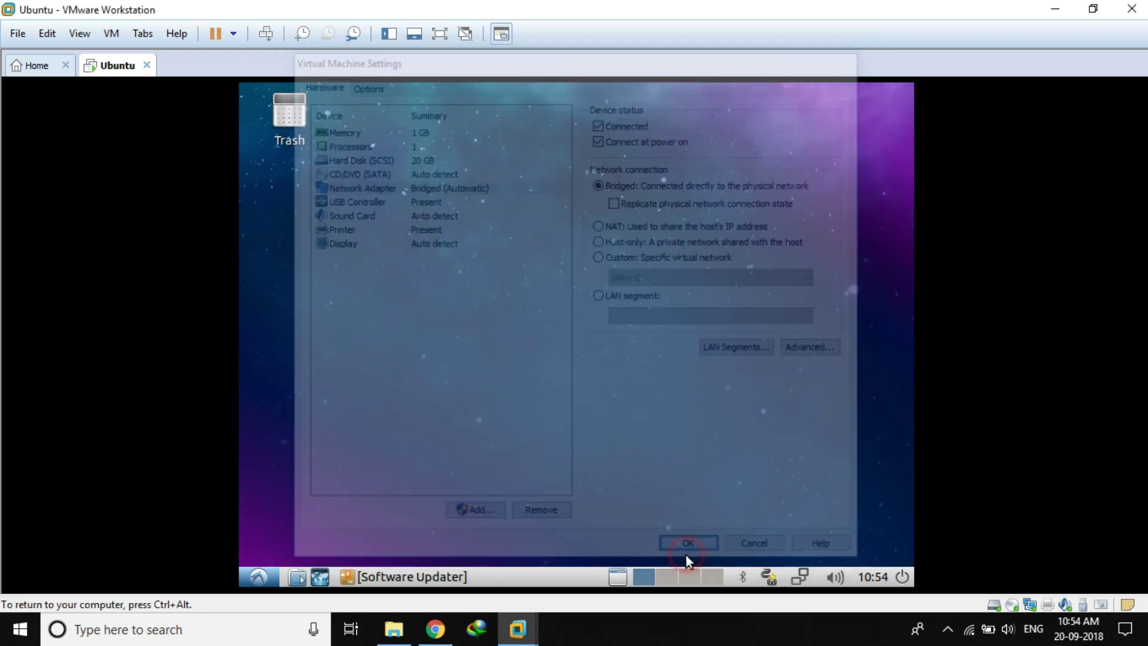
Begin creating a typical virtual machine with a blank hard disk and Linux Ubuntu as the guest operating system
left_click(42, 72)
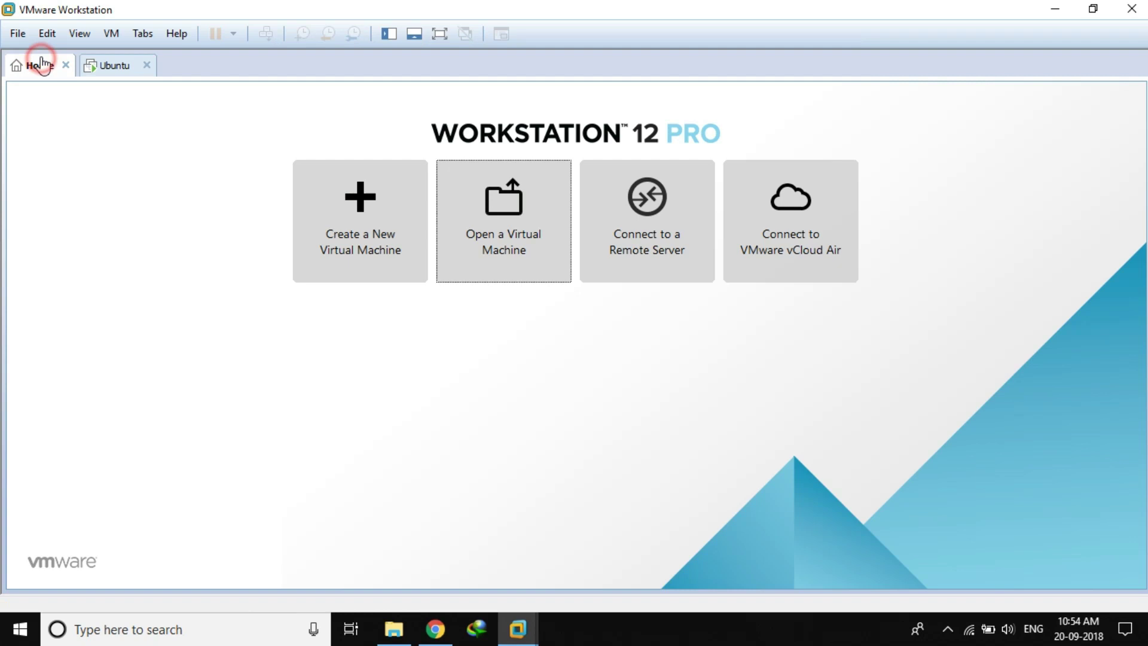
left_click(530, 233)
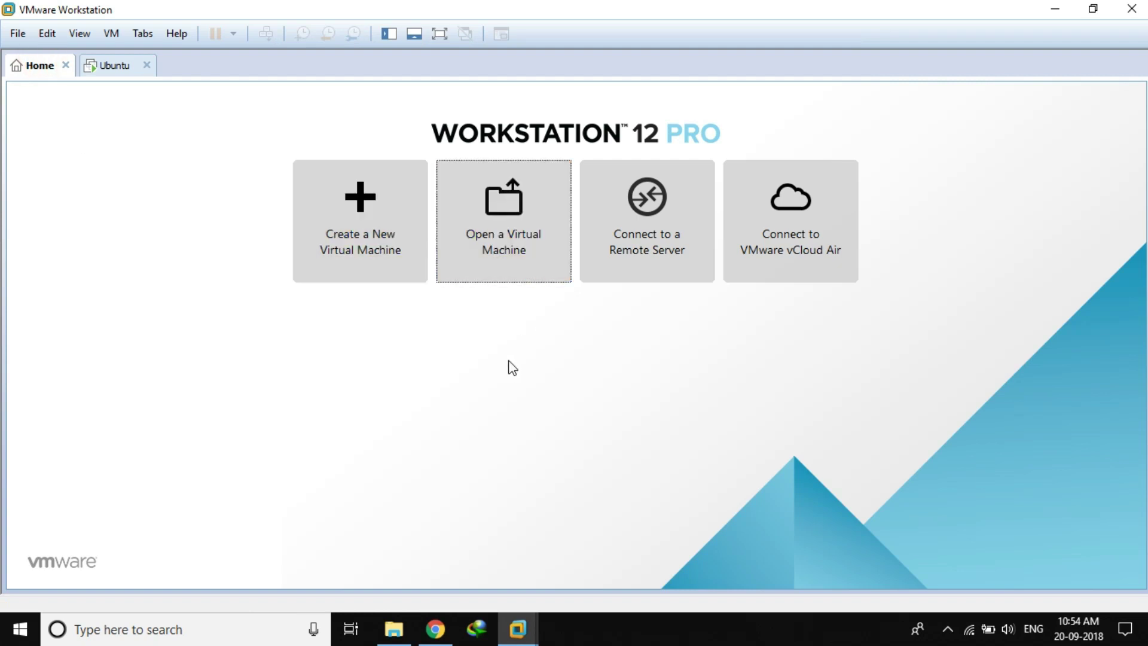
left_click(366, 231)
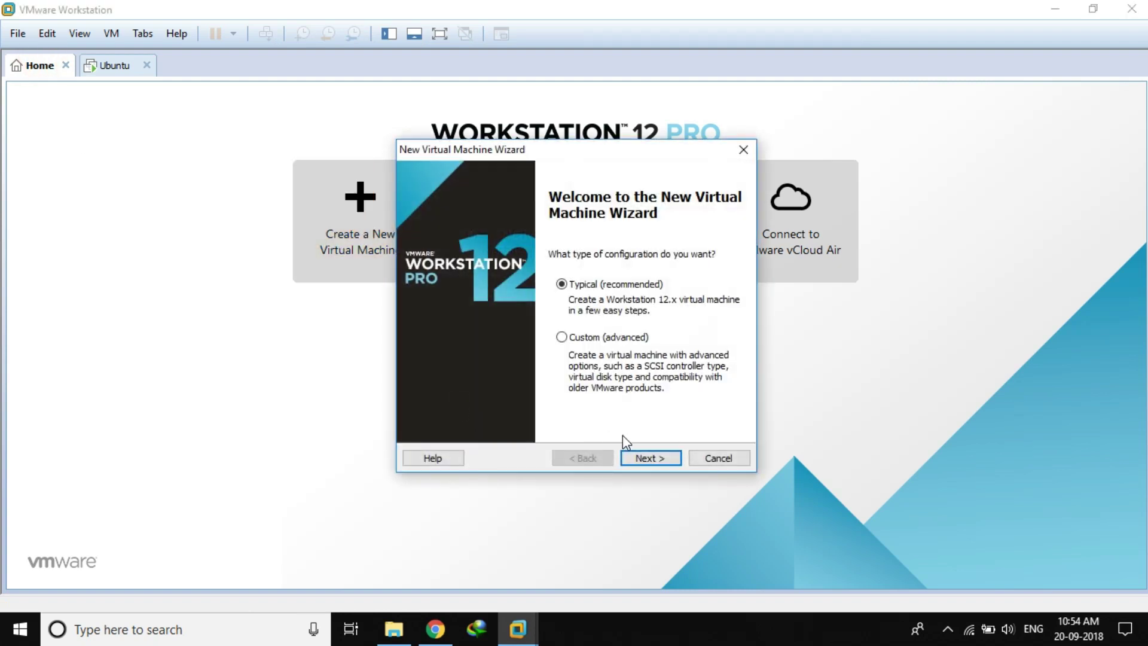
left_click(658, 458)
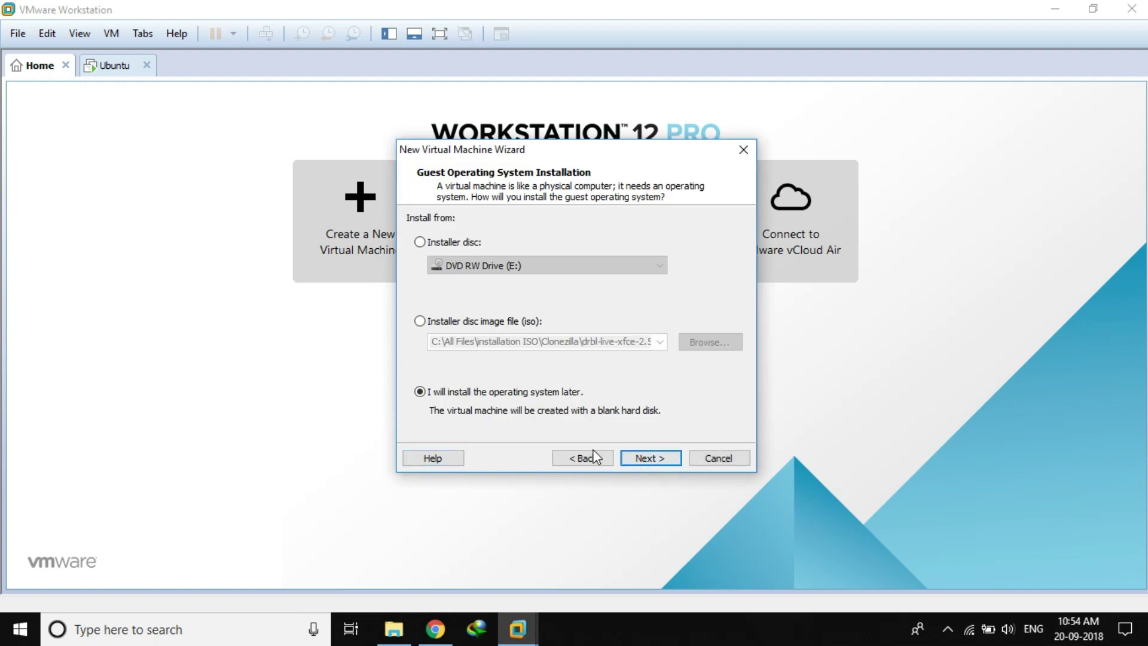
left_click(650, 459)
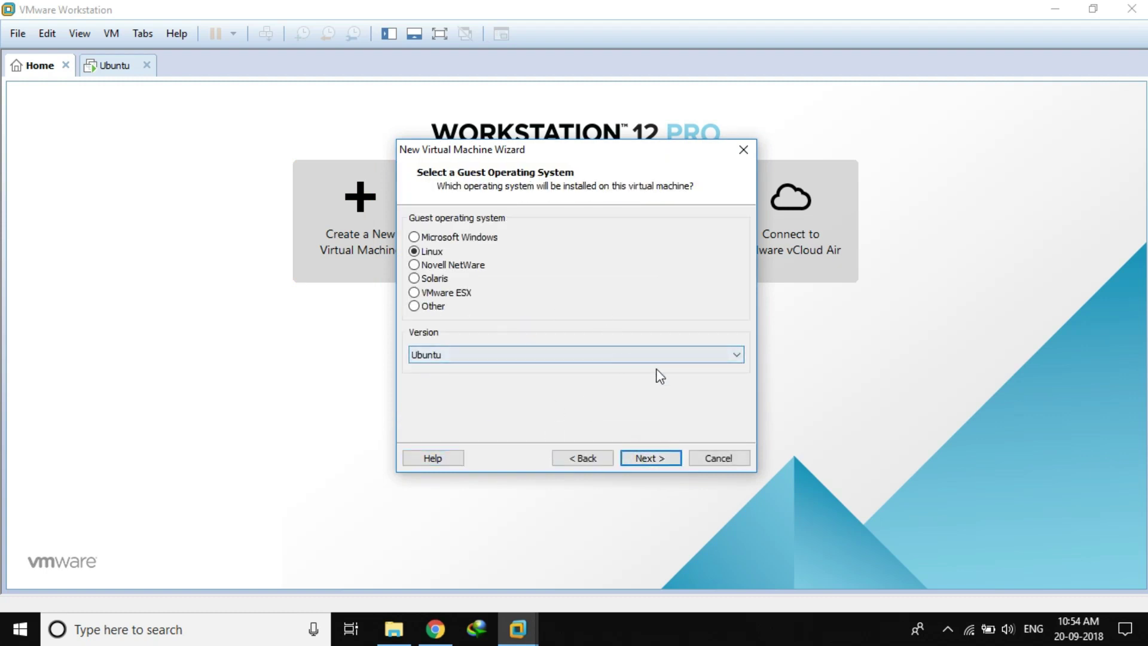
left_click(655, 457)
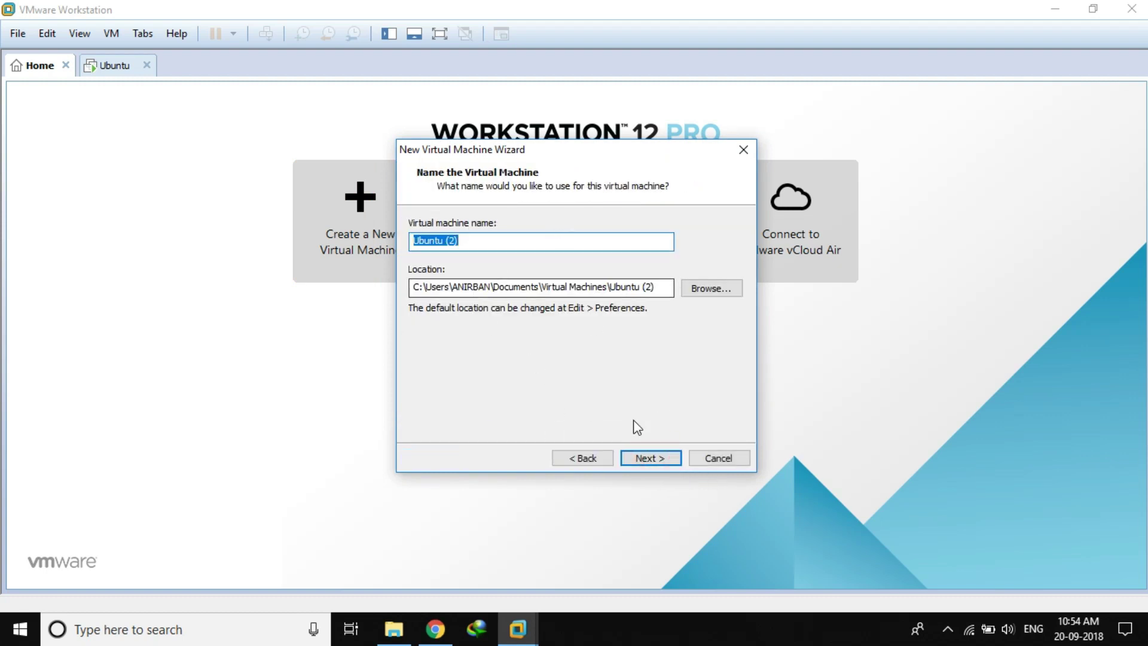
Keep the virtual machine name Ubuntu (2) and store its 20 GB virtual disk as a single file
left_click(493, 241)
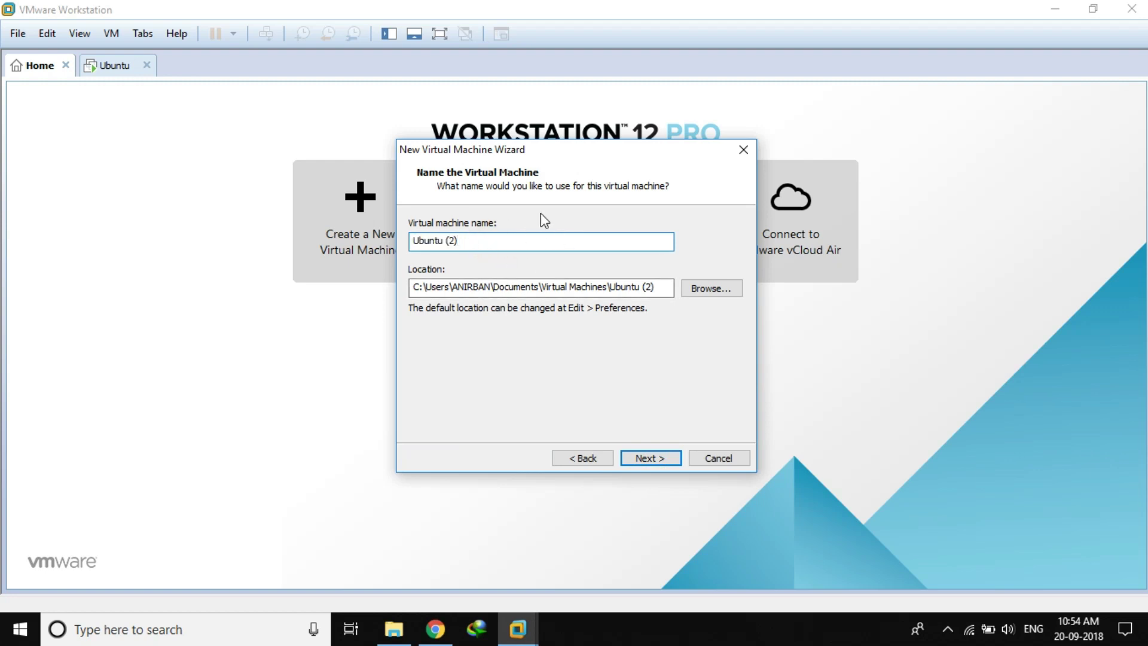
left_click(659, 452)
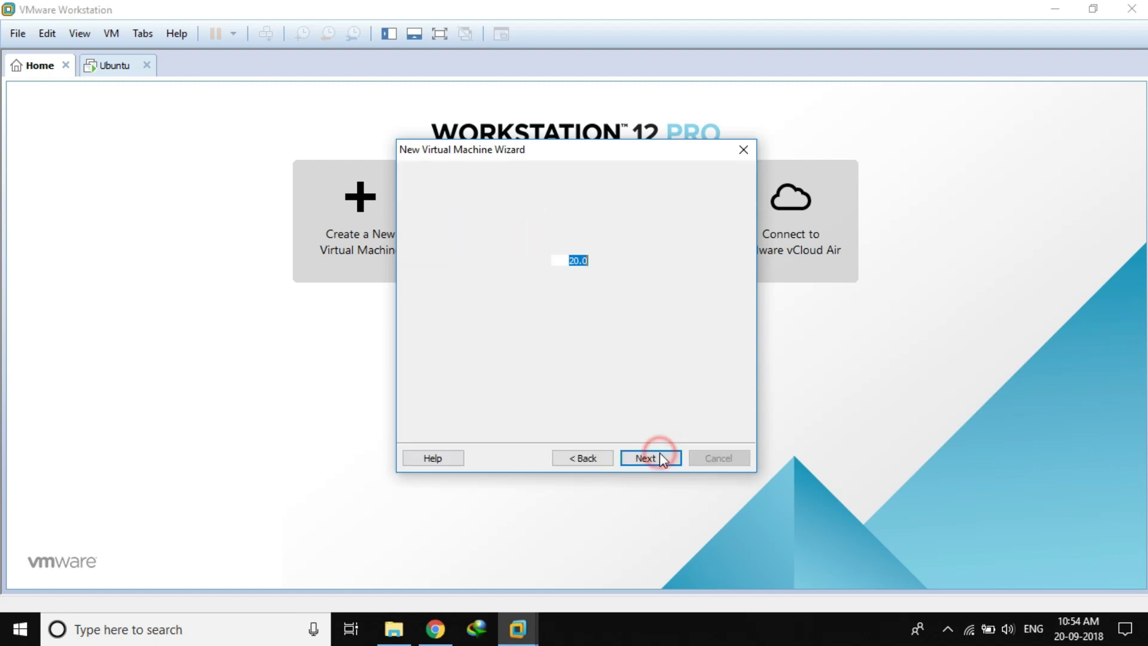
left_click(513, 321)
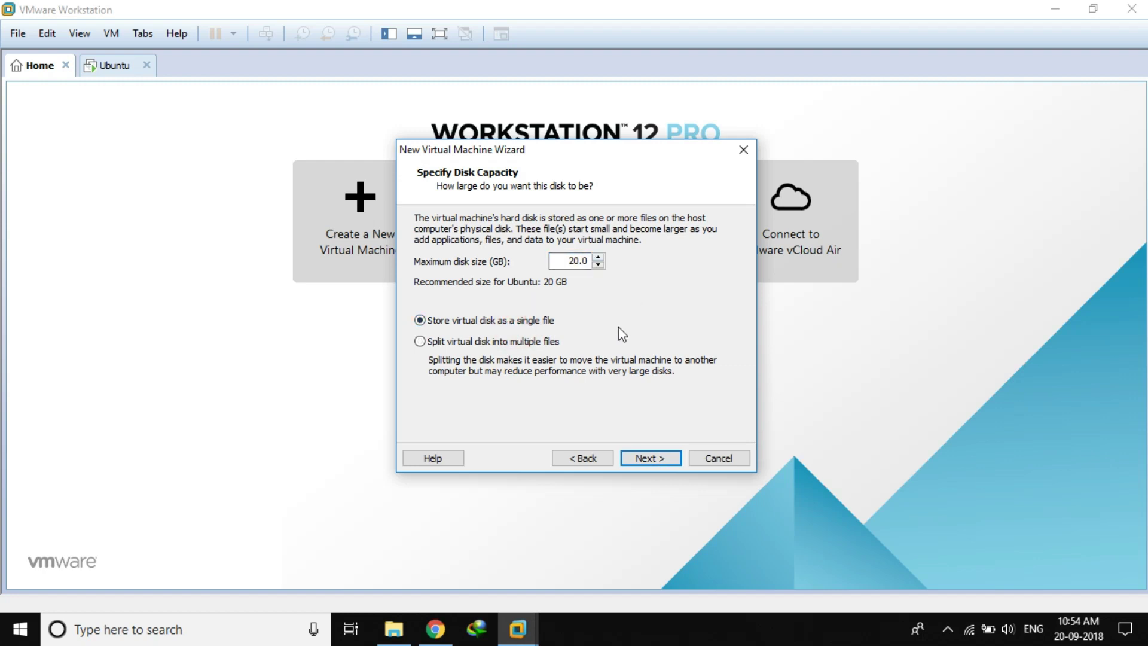
left_click(648, 457)
Set the Ubuntu (2) network adapter to Bridged and finish creating the virtual machine
left_click(505, 385)
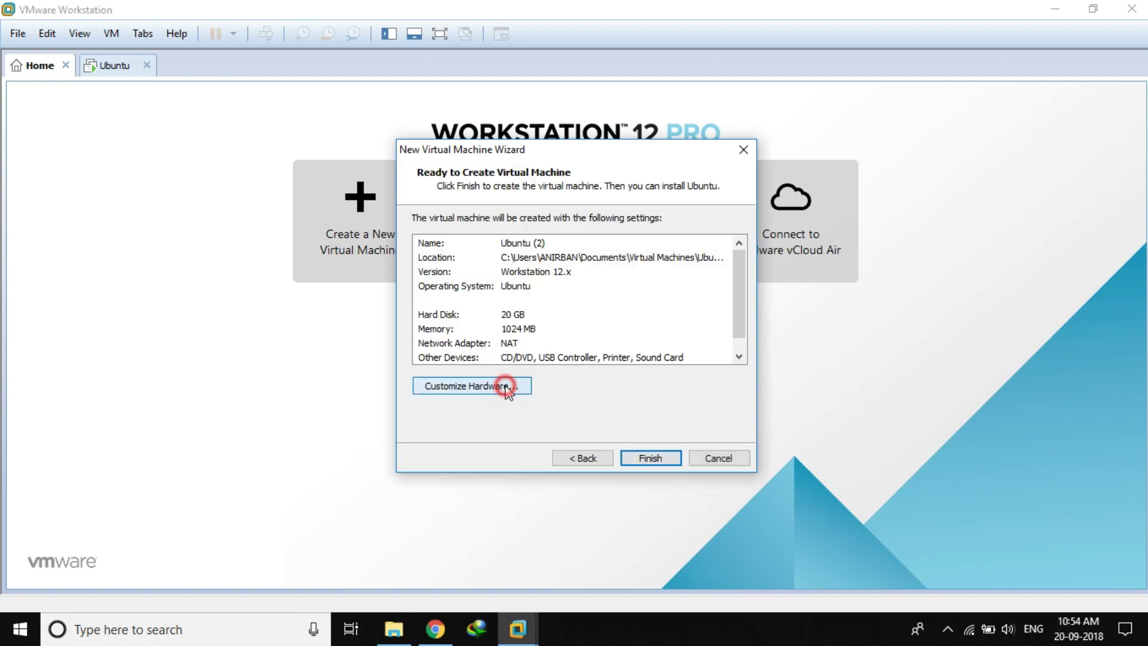
left_click(393, 177)
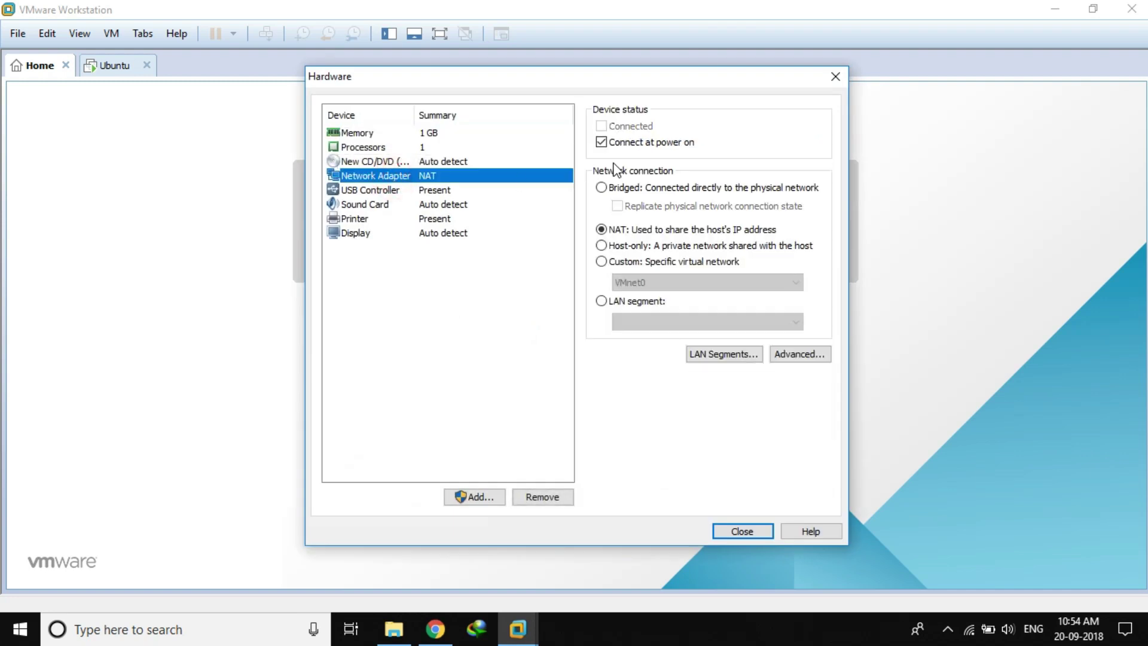
left_click(601, 188)
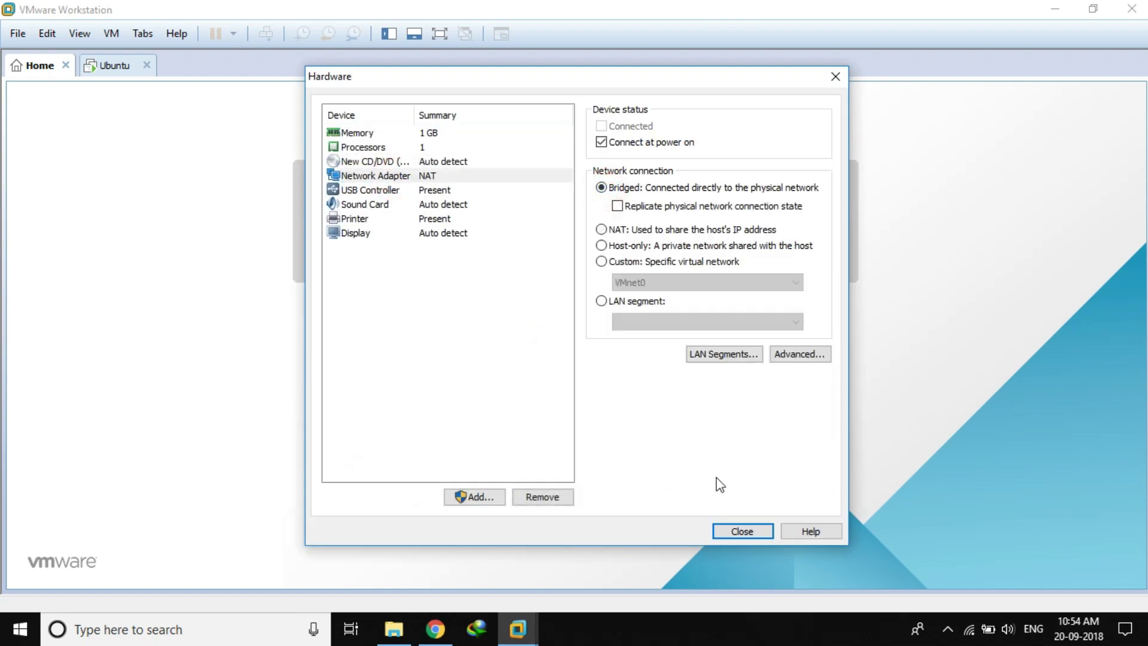
left_click(737, 529)
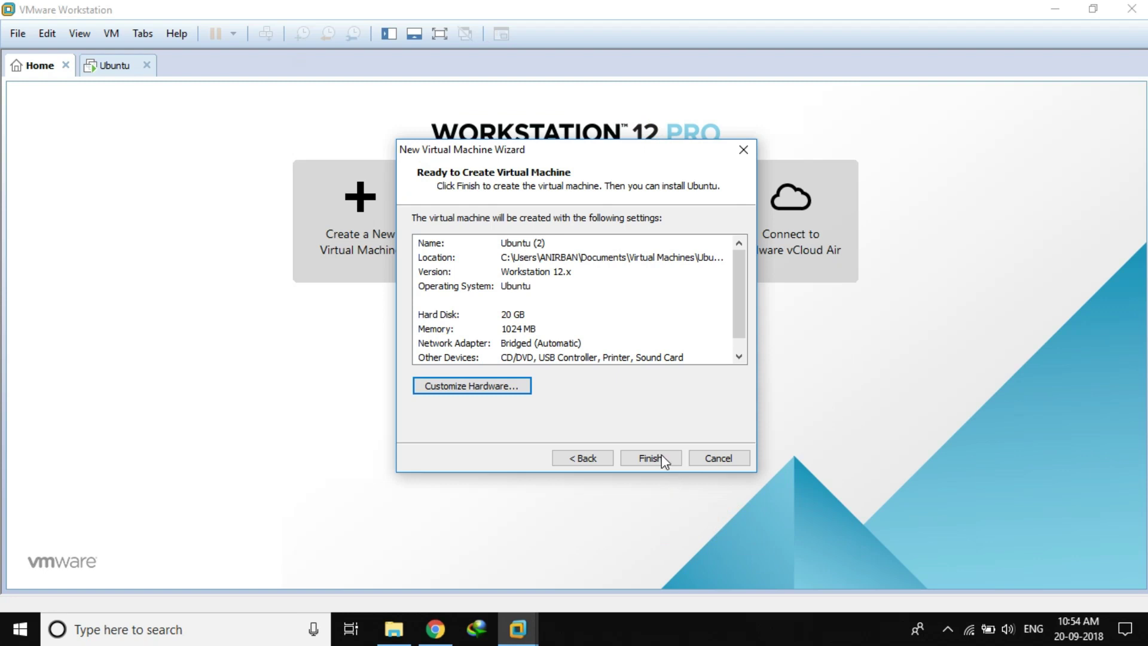
left_click(661, 456)
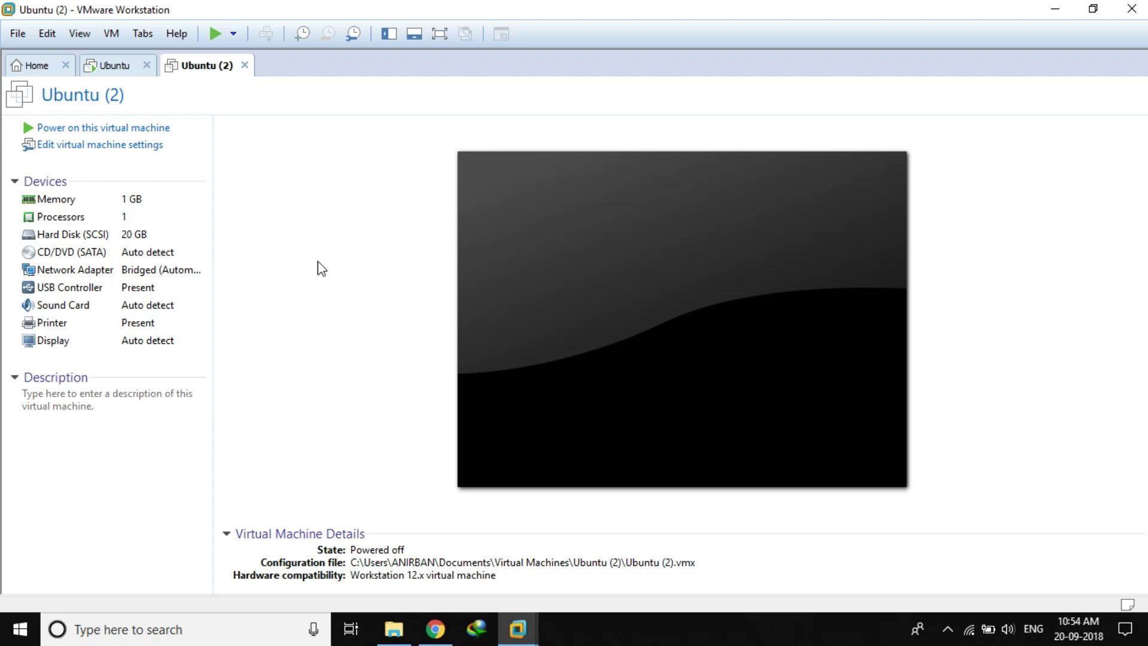
Begin another typical virtual machine with a blank hard disk and Linux Ubuntu as the guest system
left_click(28, 66)
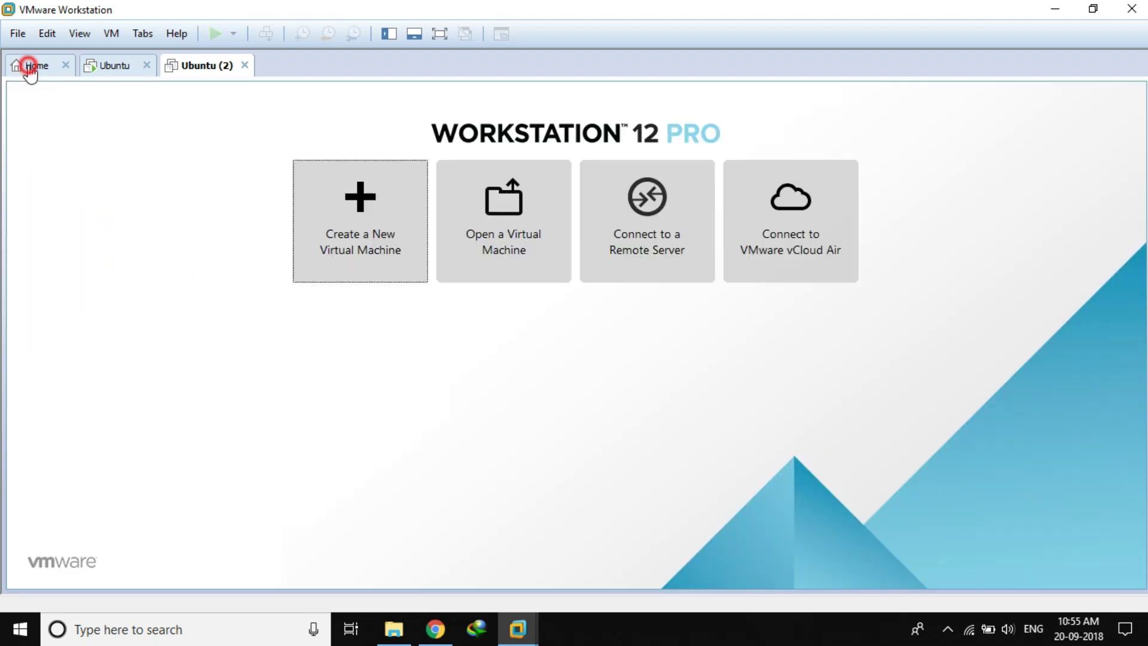
left_click(385, 237)
left_click(649, 459)
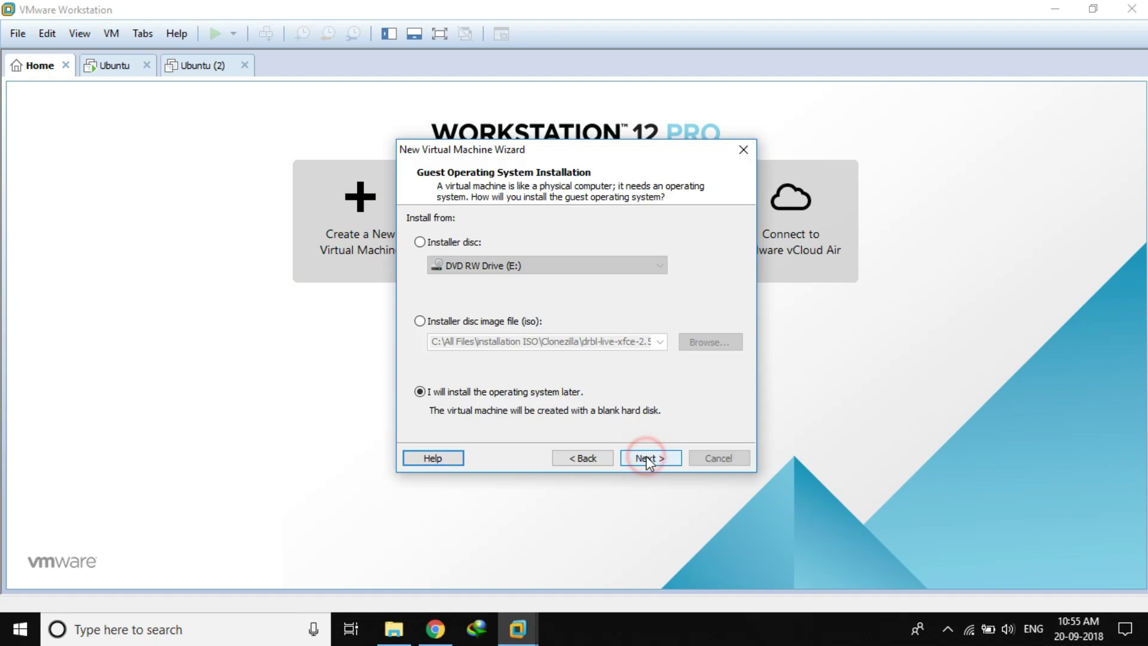
left_click(638, 459)
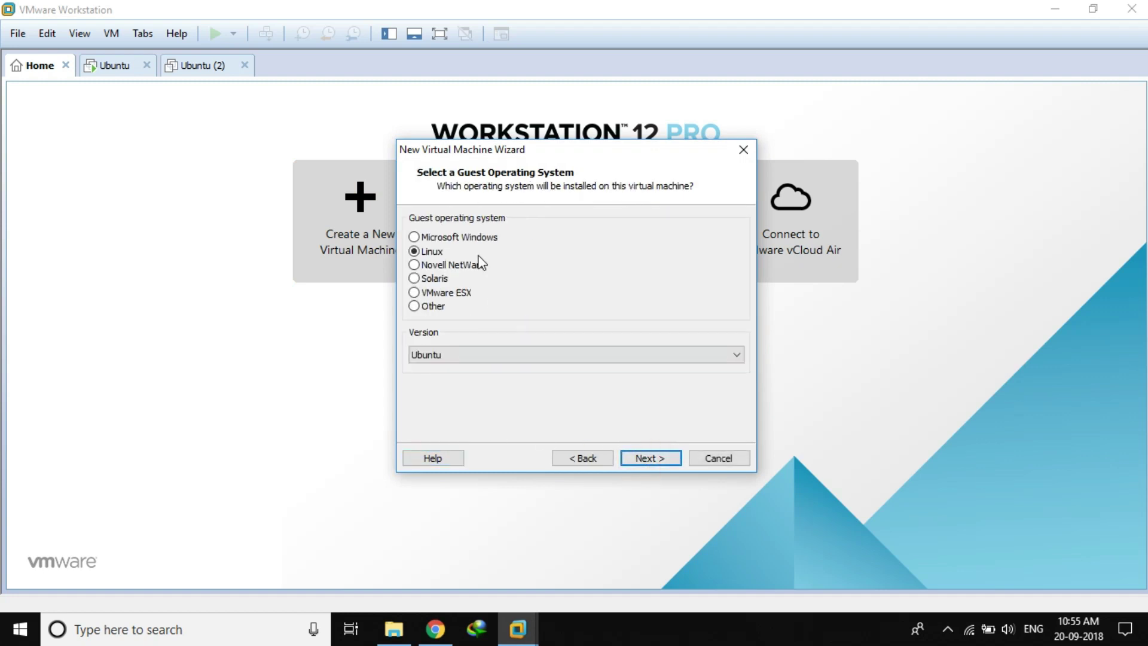
left_click(641, 458)
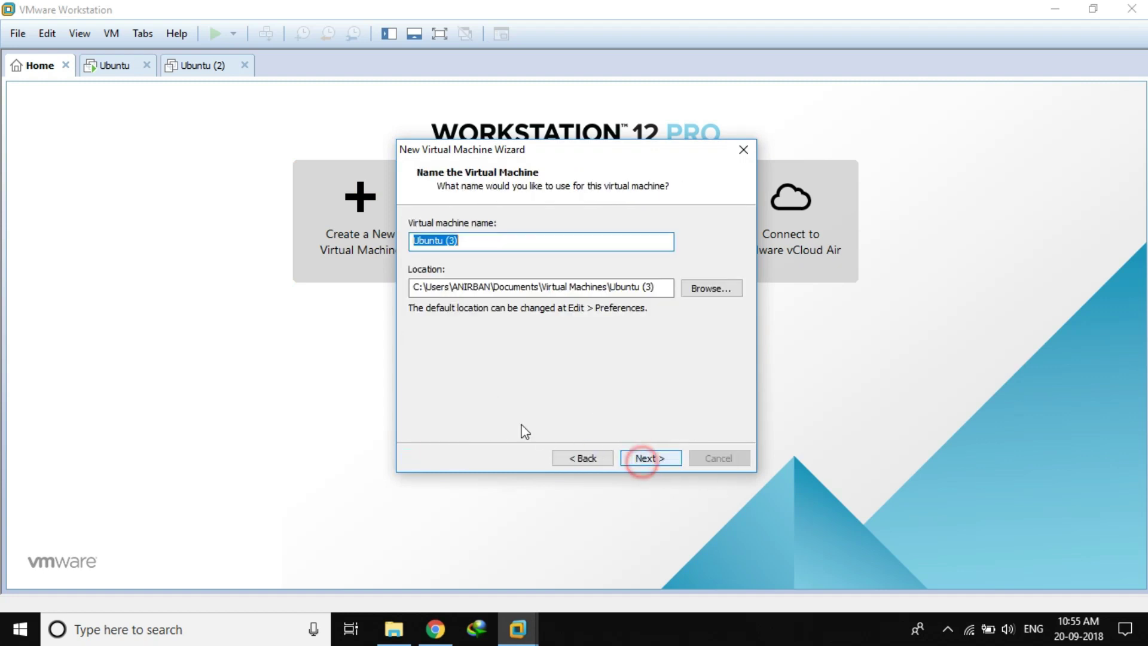
Keep the virtual machine name Ubuntu (3) and store its 20 GB virtual disk as a single file
left_click(497, 239)
left_click(658, 458)
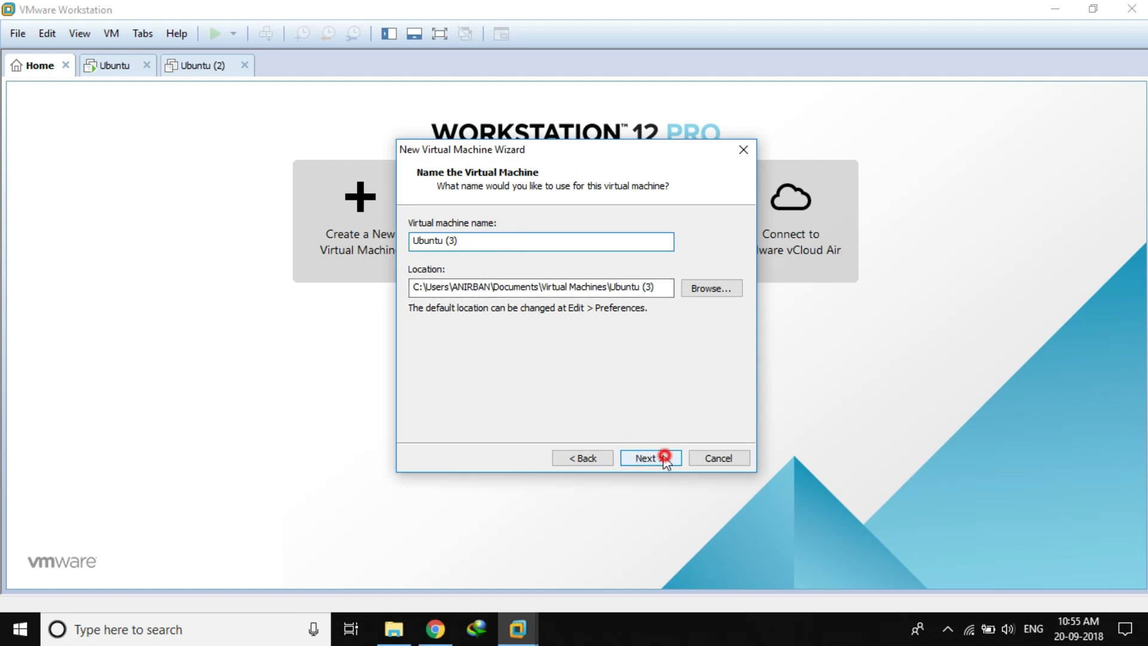
left_click(463, 323)
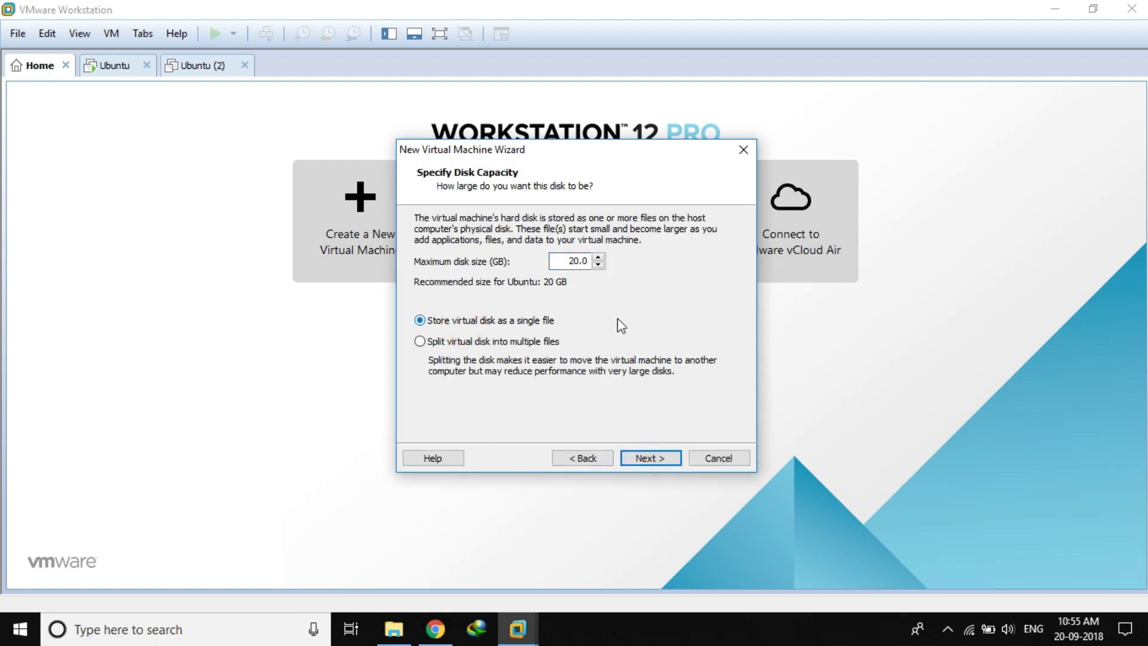
left_click(658, 458)
Set the Ubuntu (3) network adapter to Bridged and finish creating the virtual machine
left_click(522, 385)
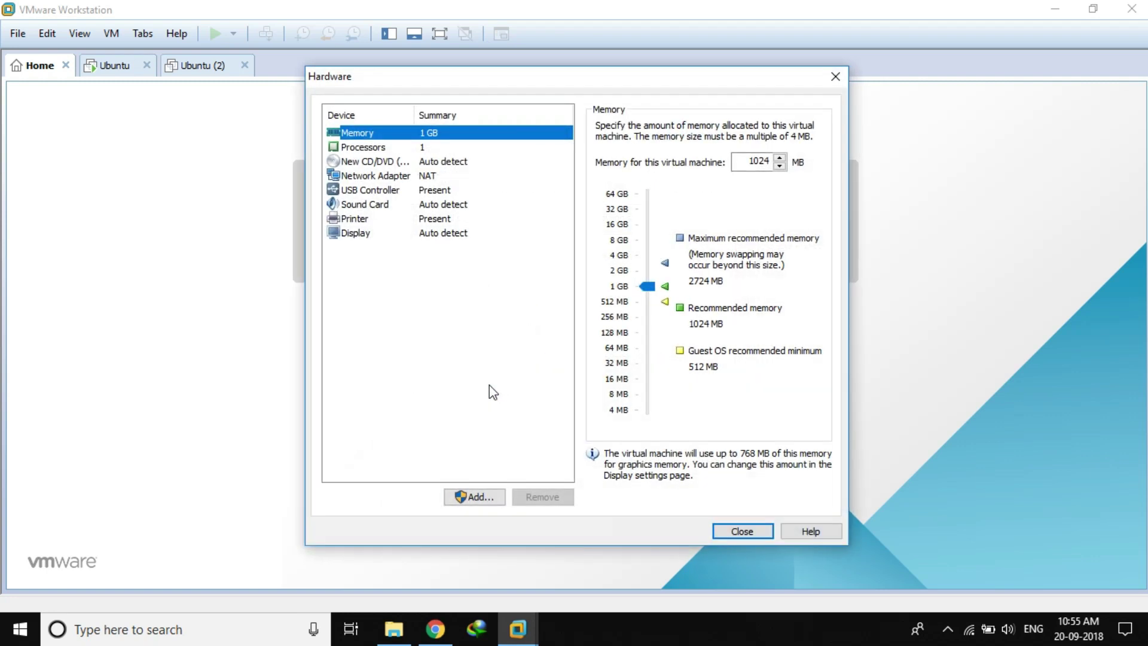
left_click(382, 176)
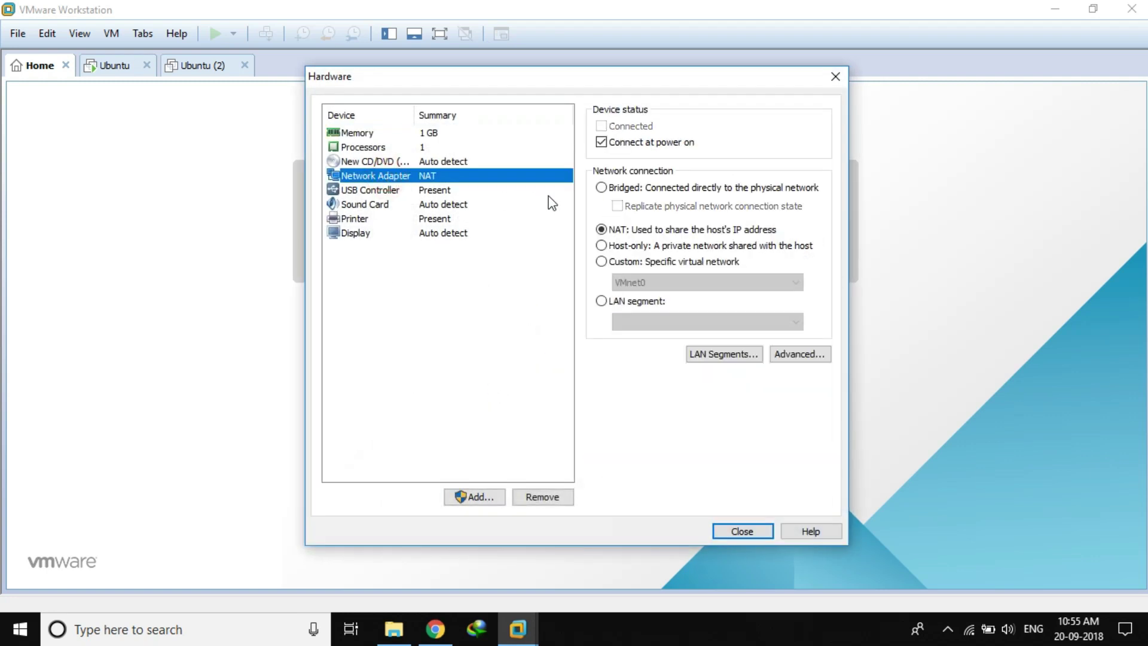
left_click(600, 188)
left_click(727, 532)
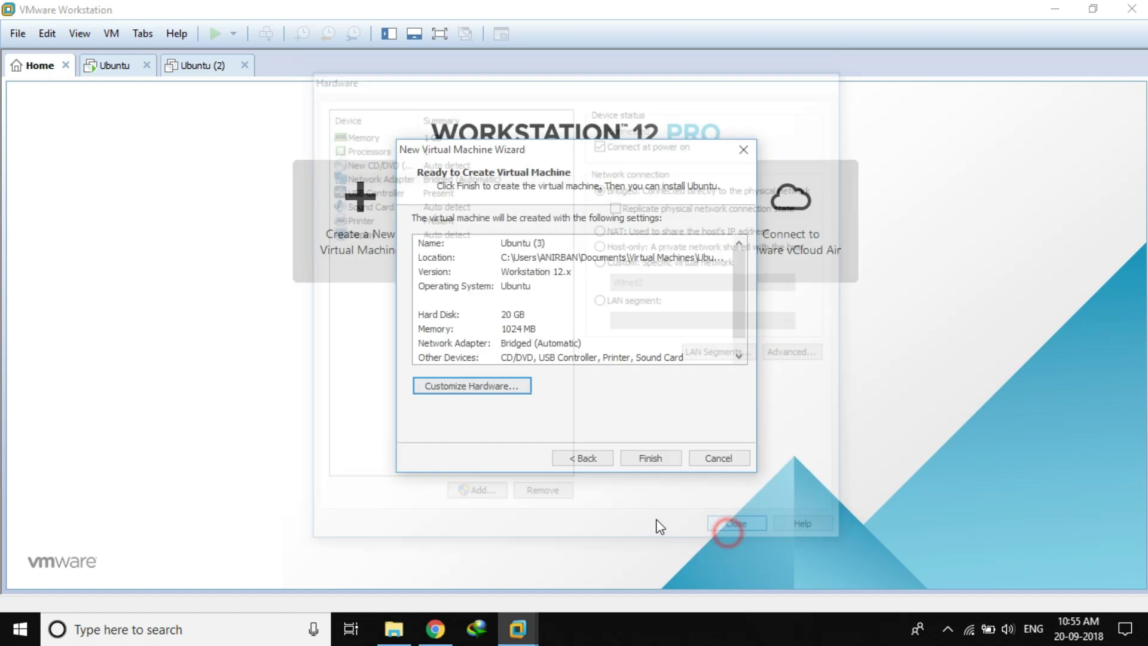
left_click(648, 458)
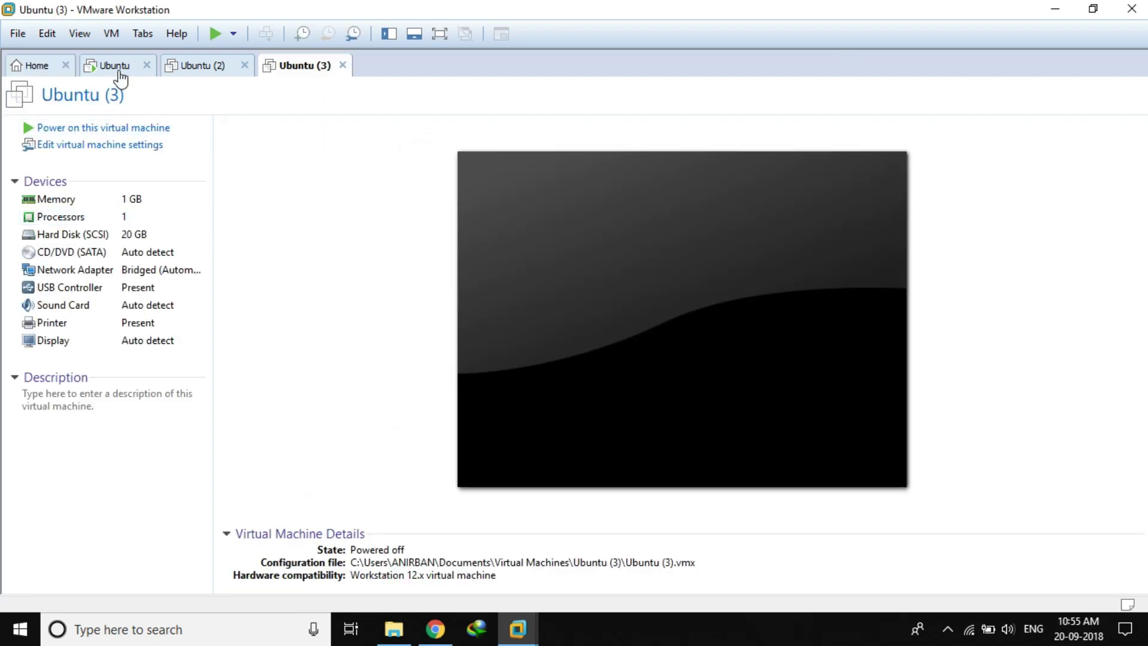
Shut down the guest system of the original Ubuntu virtual machine
left_click(117, 67)
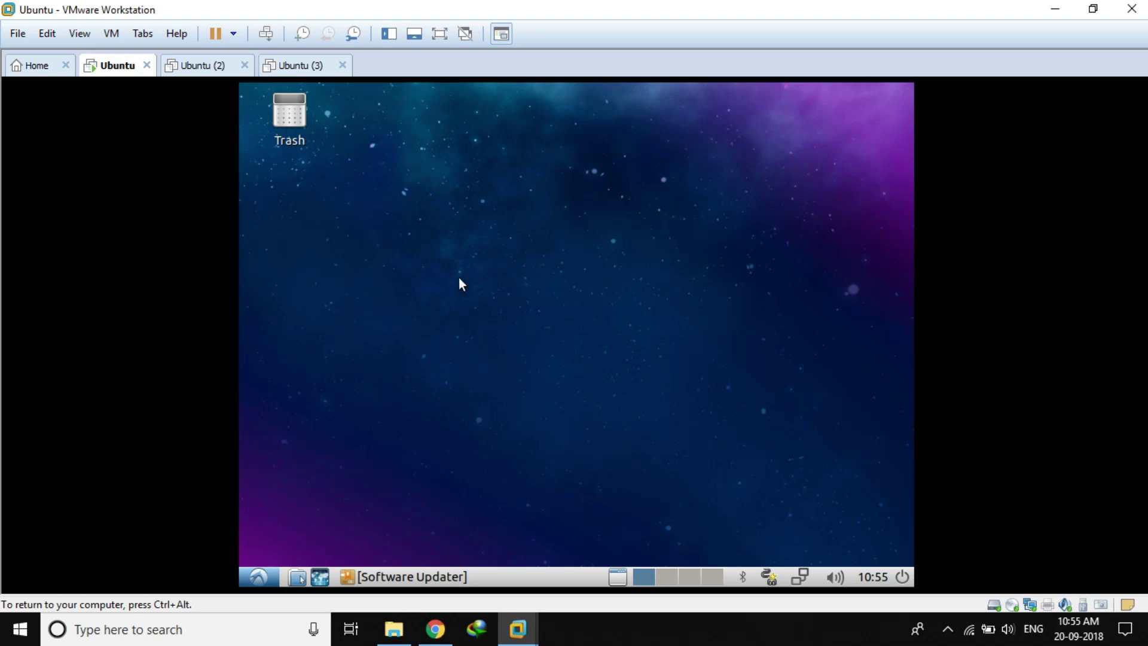
left_click(233, 35)
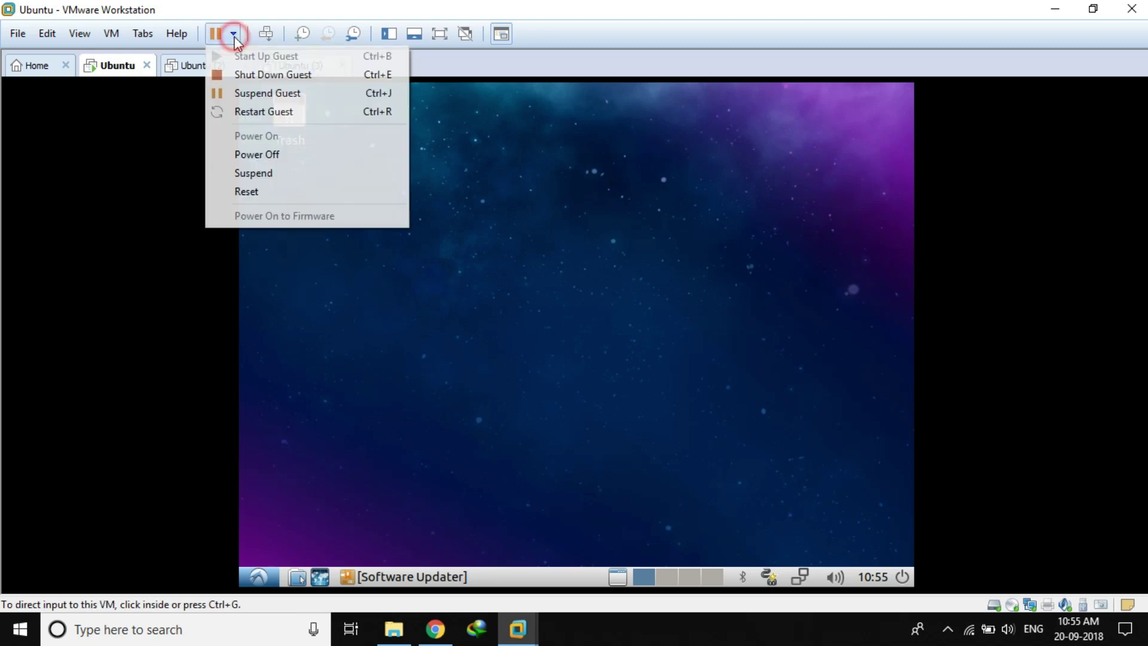
left_click(275, 75)
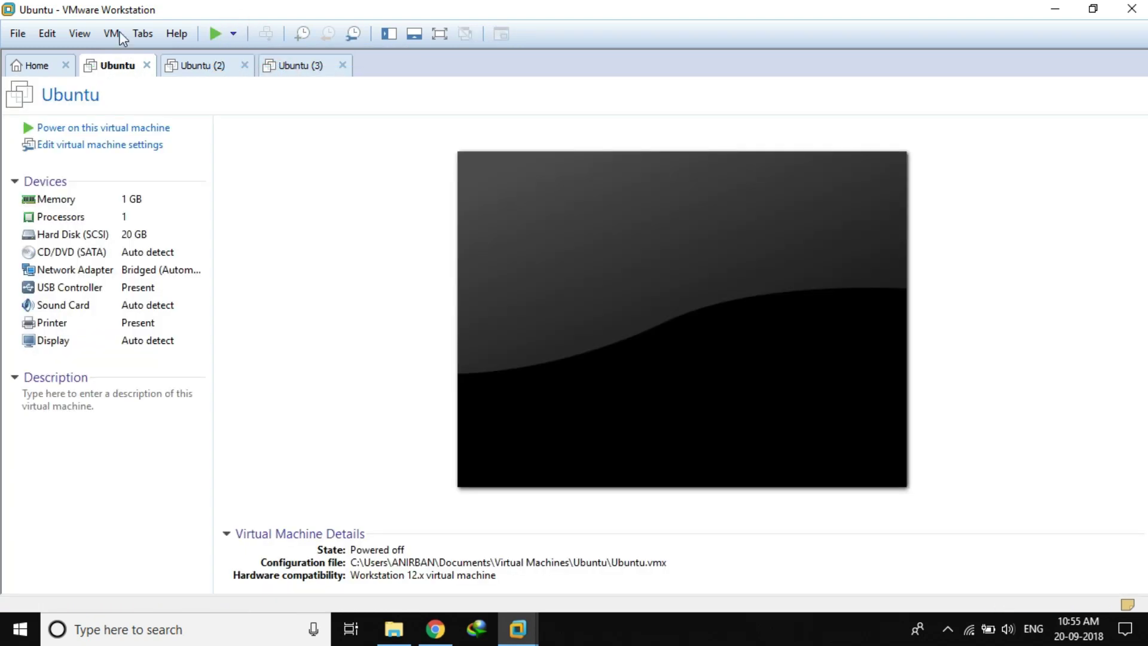
Set the original Ubuntu machine's CD/DVD drive to use an ISO image file and start browsing for the image
left_click(113, 34)
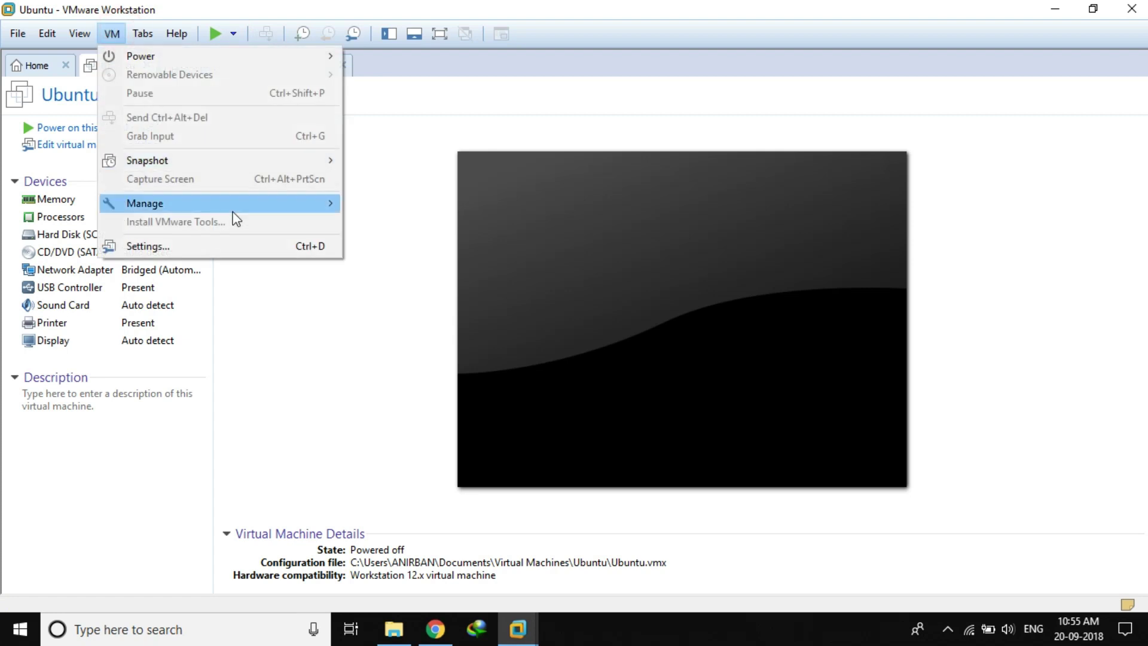
left_click(245, 246)
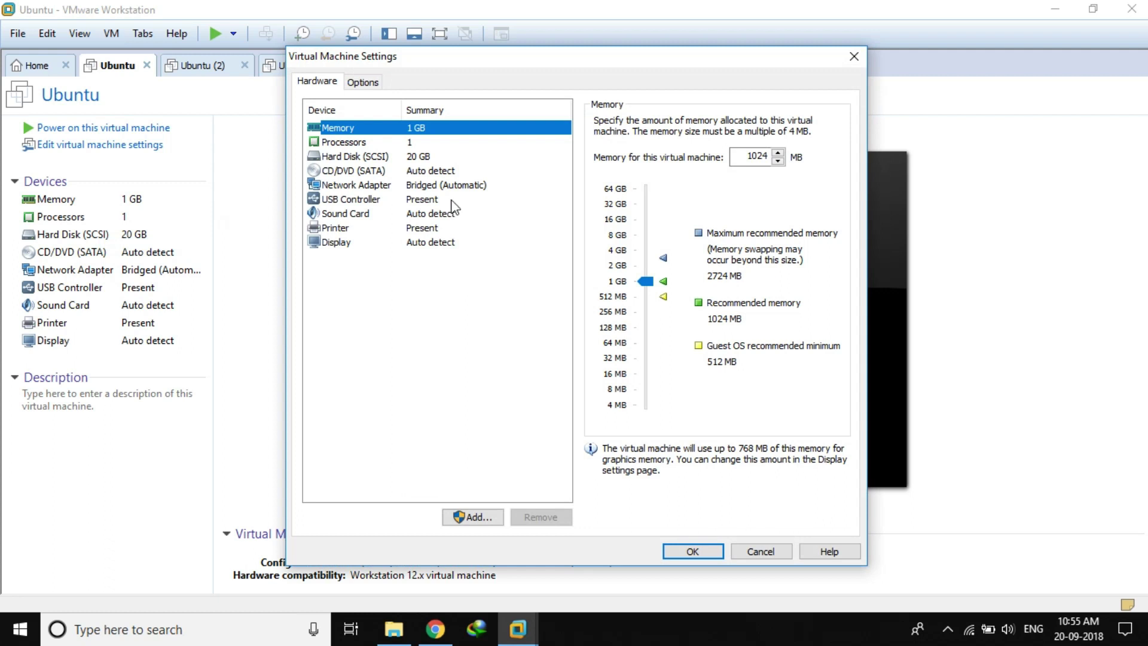
left_click(414, 157)
left_click(397, 172)
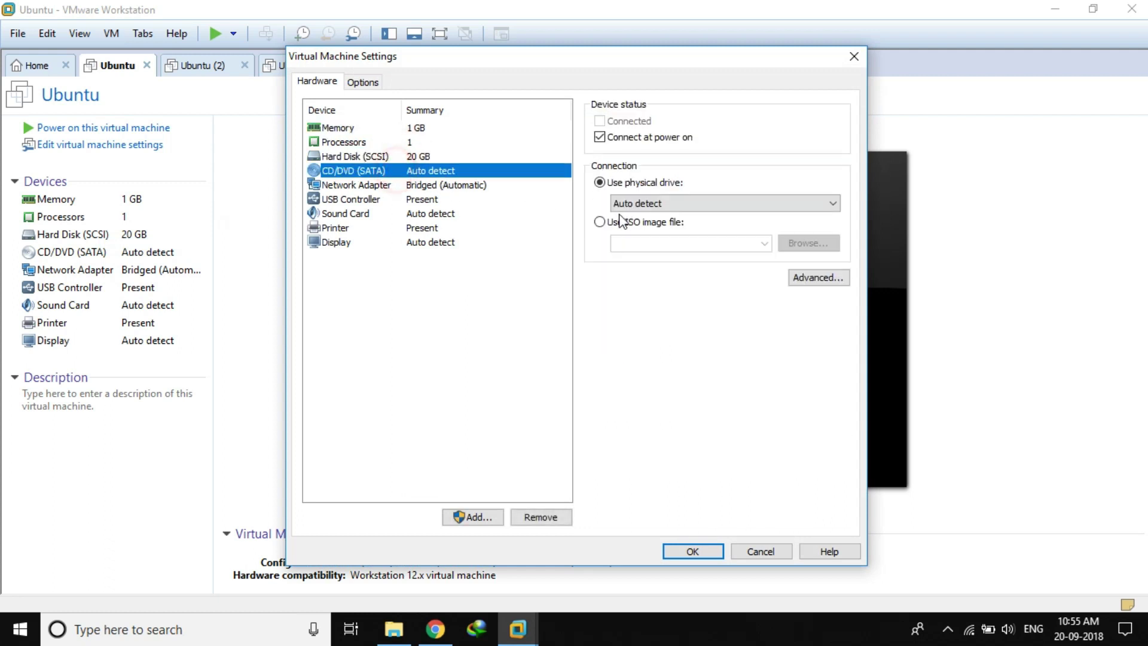
left_click(600, 222)
left_click(804, 242)
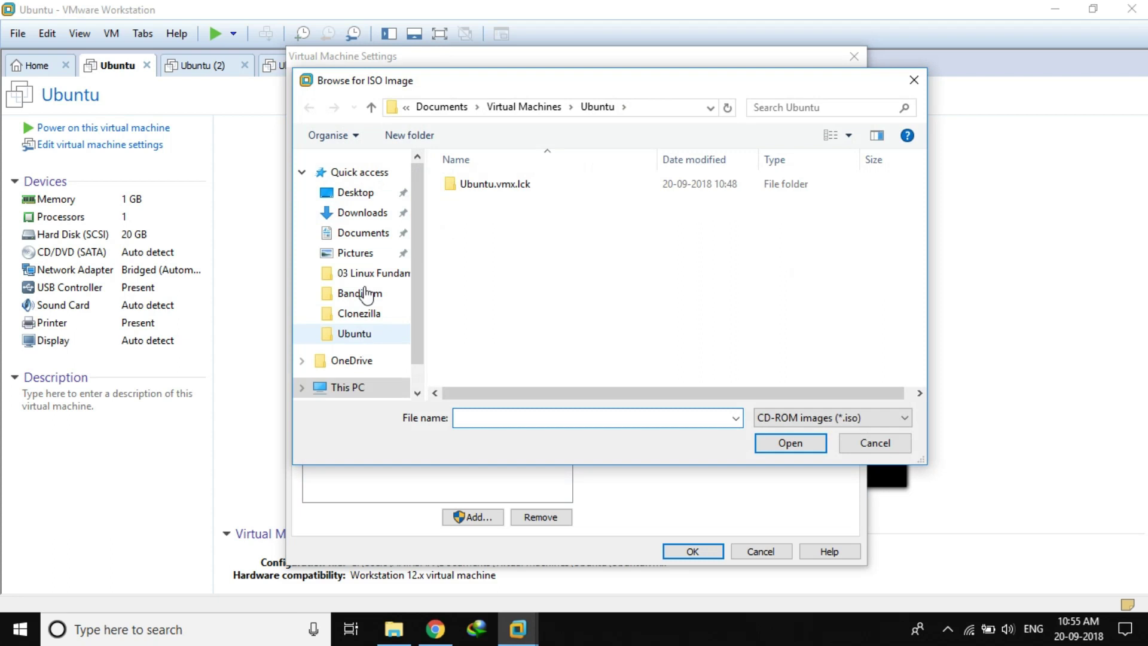
Browse to the Clonezilla folder inside installation ISO, under All Files on Local Disk (C:)
scroll(367, 287, "down", 1)
left_click(361, 353)
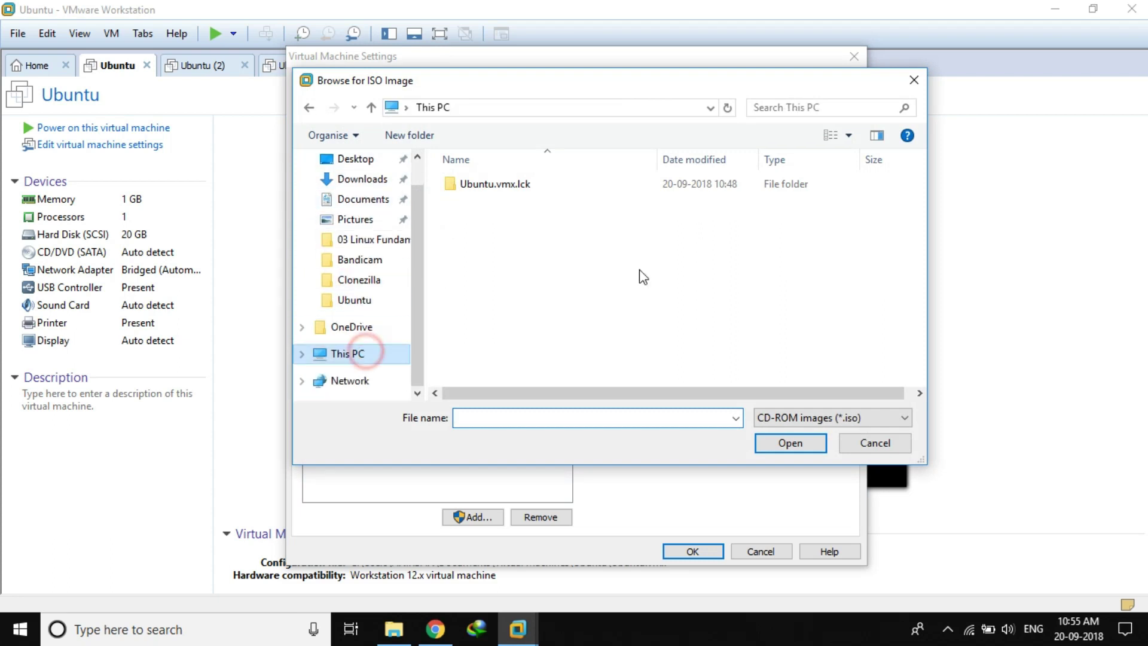
scroll(584, 275, "down", 1)
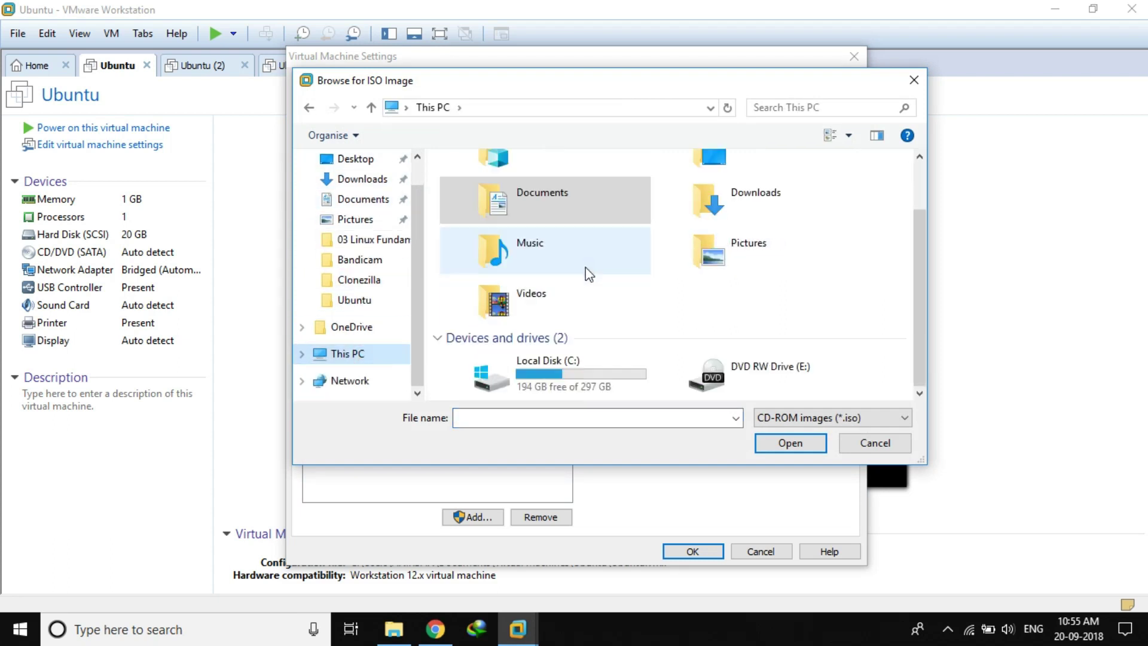
left_click(595, 369)
double_click(595, 369)
scroll(574, 275, "down", 1)
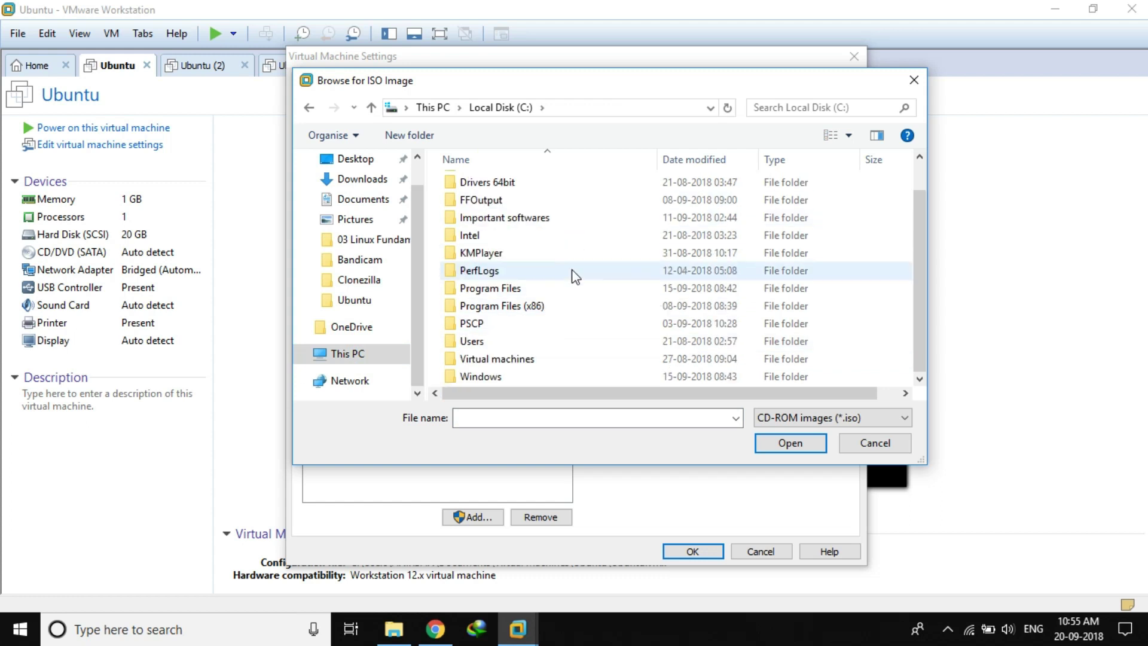
scroll(574, 262, "up", 1)
double_click(600, 183)
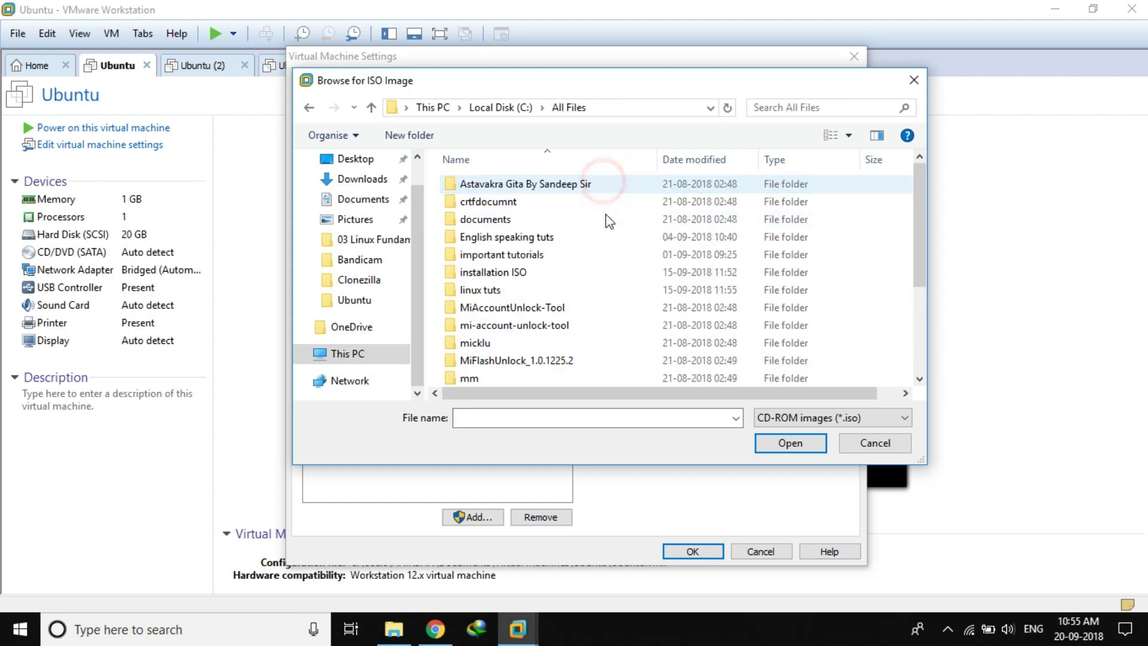
double_click(636, 272)
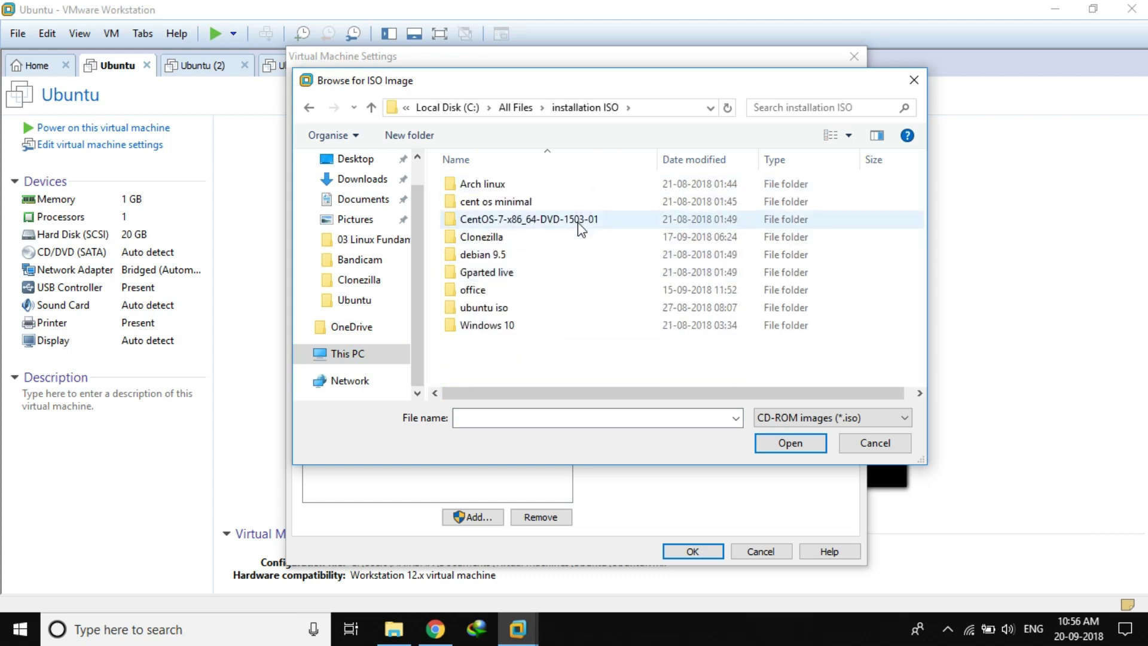
left_click(578, 242)
double_click(578, 242)
Load drbl-live-xfce-2.5.1-16-i686 as the CD/DVD image and save the virtual machine settings
left_click(568, 201)
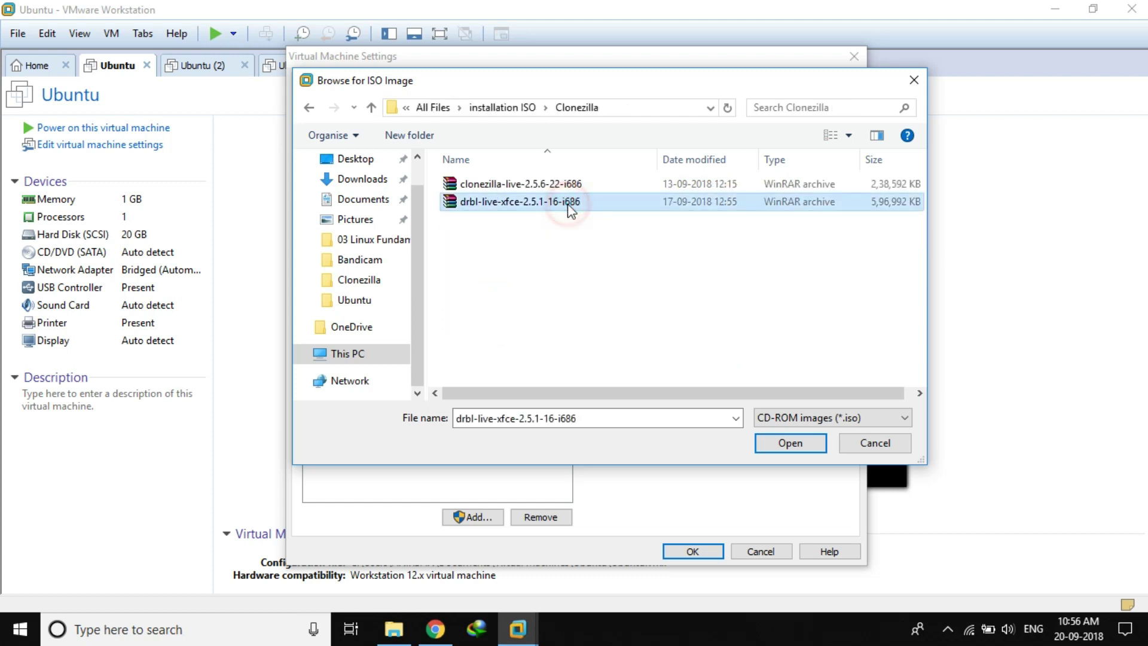
left_click(788, 443)
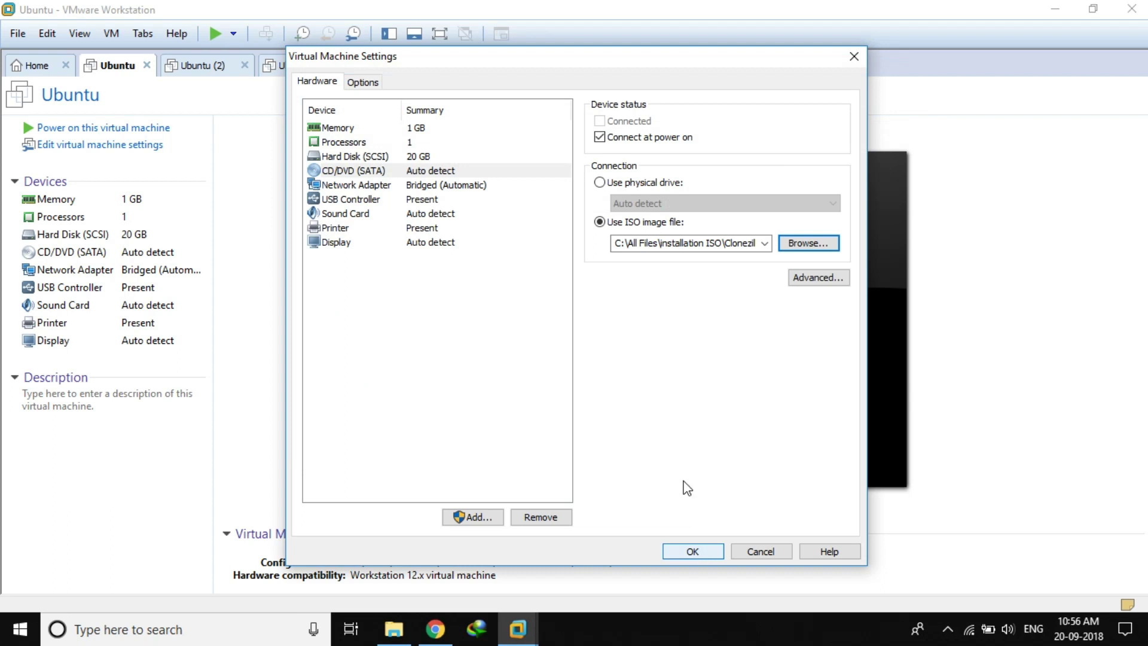
left_click(709, 549)
left_click(707, 548)
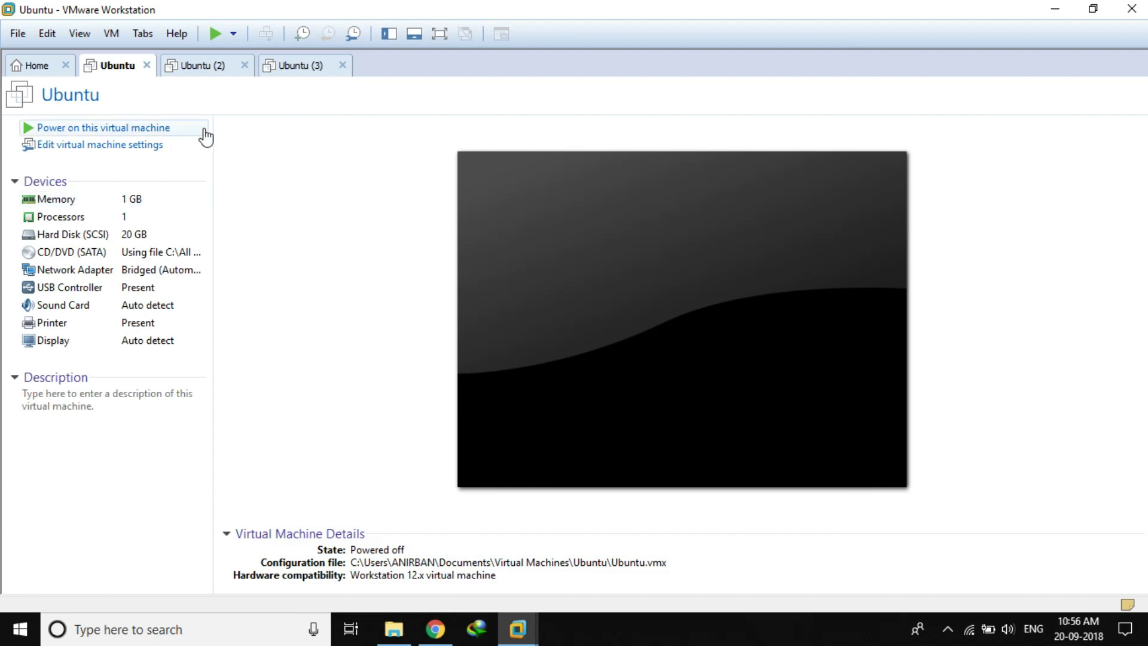
Power on the Ubuntu machine and open Other modes of DRBL Live in its boot menu
left_click(166, 129)
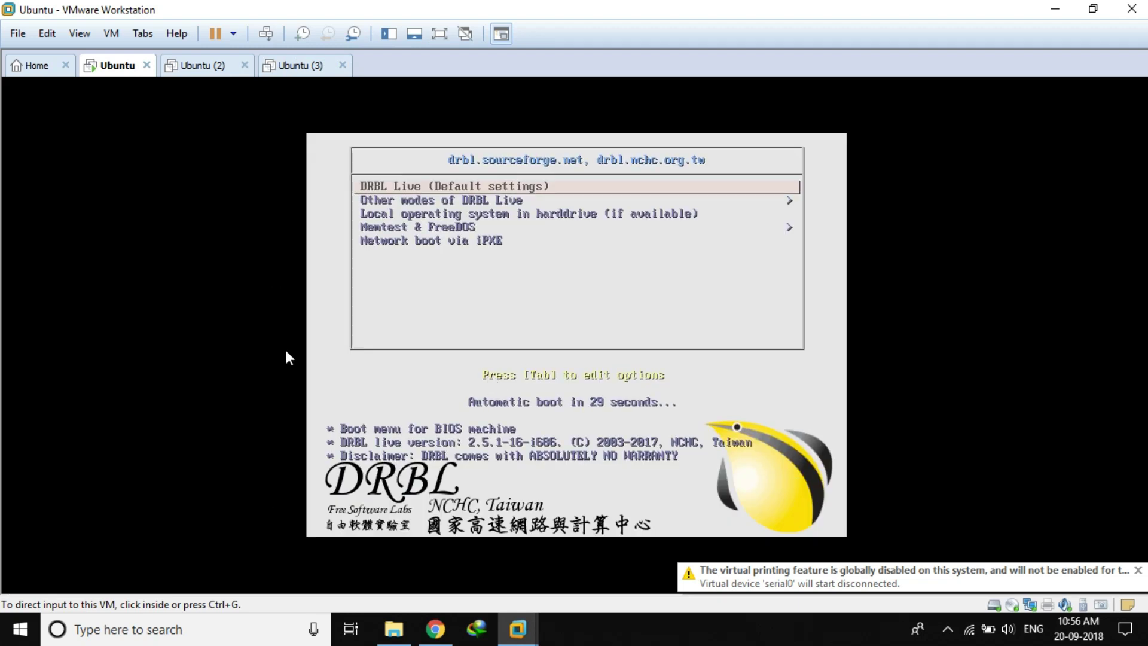
key("ctrl+g")
key("Down")
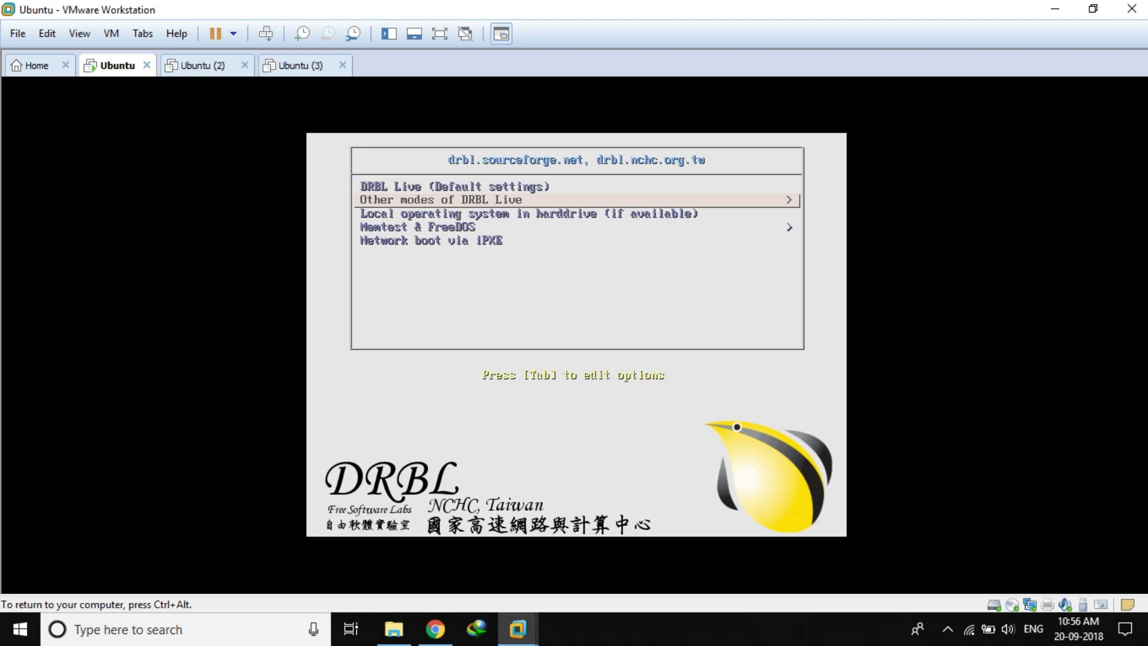
key("Up")
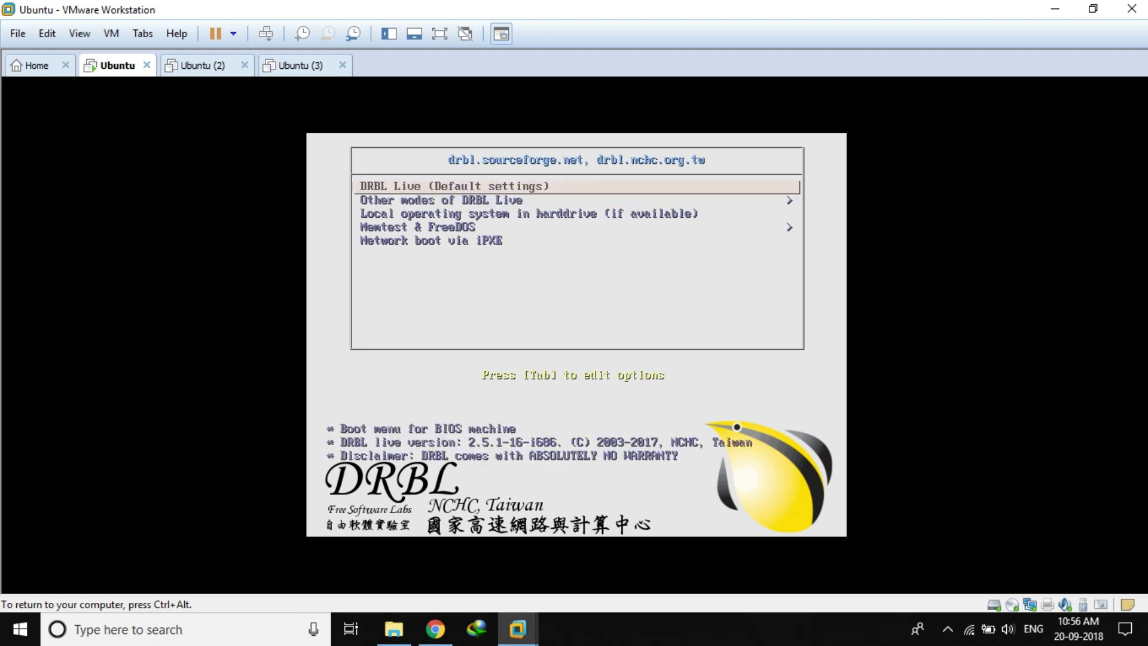
key("Down")
key("Return")
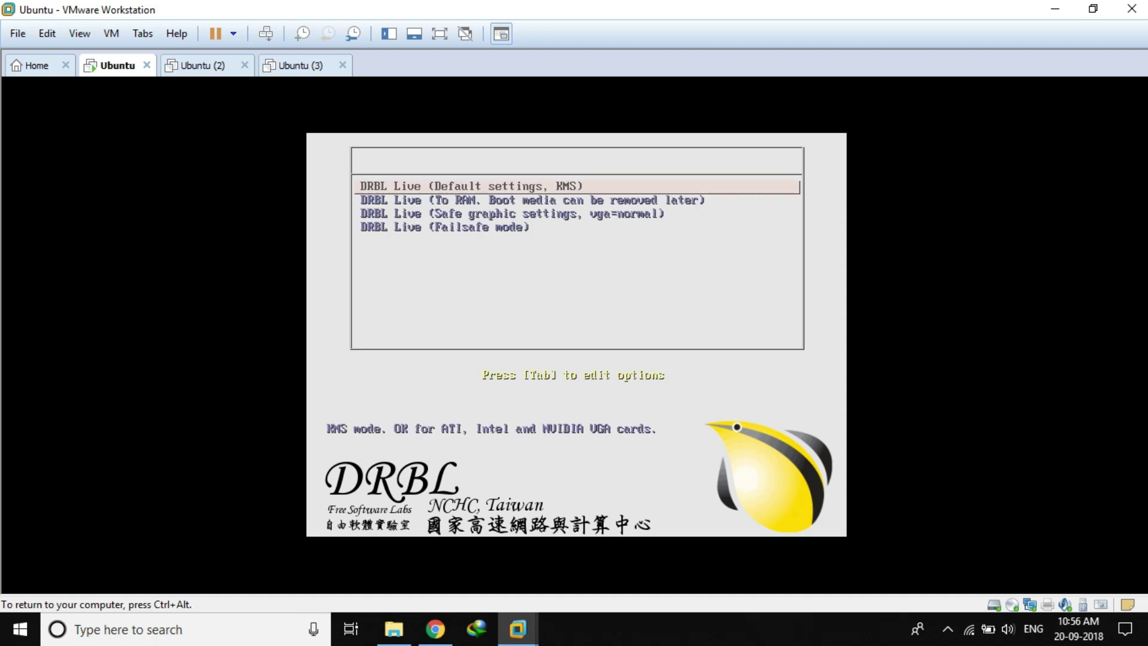
Boot DRBL Live with the safe graphic settings (vga=normal) and release the input from the guest
key("Down")
key("Down")
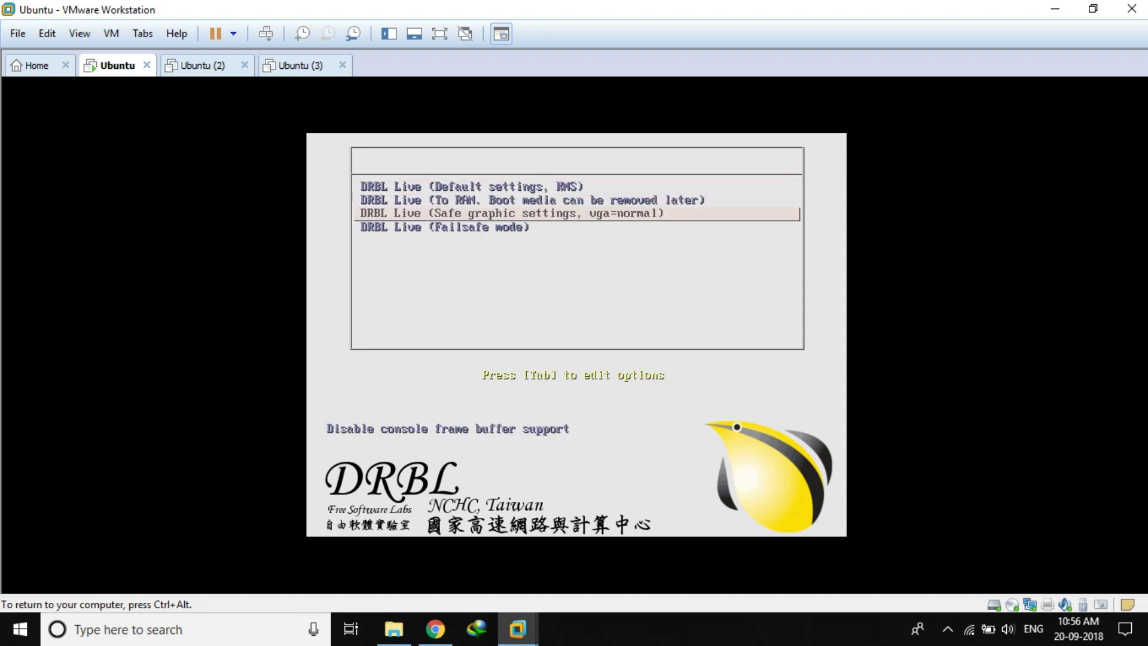
key("Up")
key("Down")
key("Return")
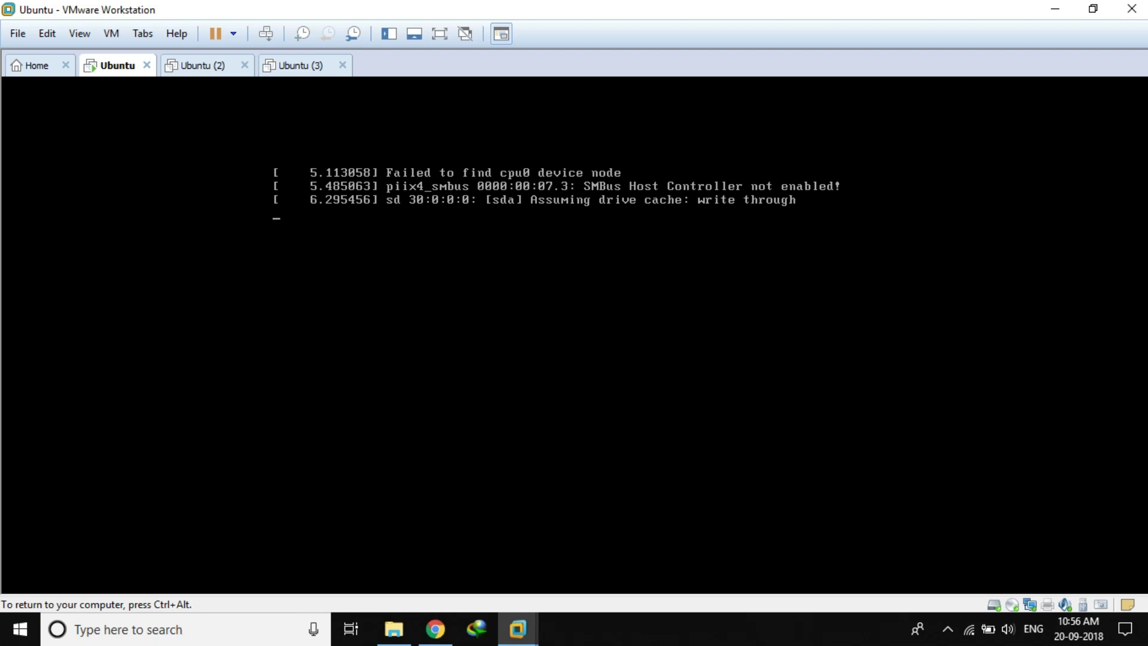
key("ctrl+alt")
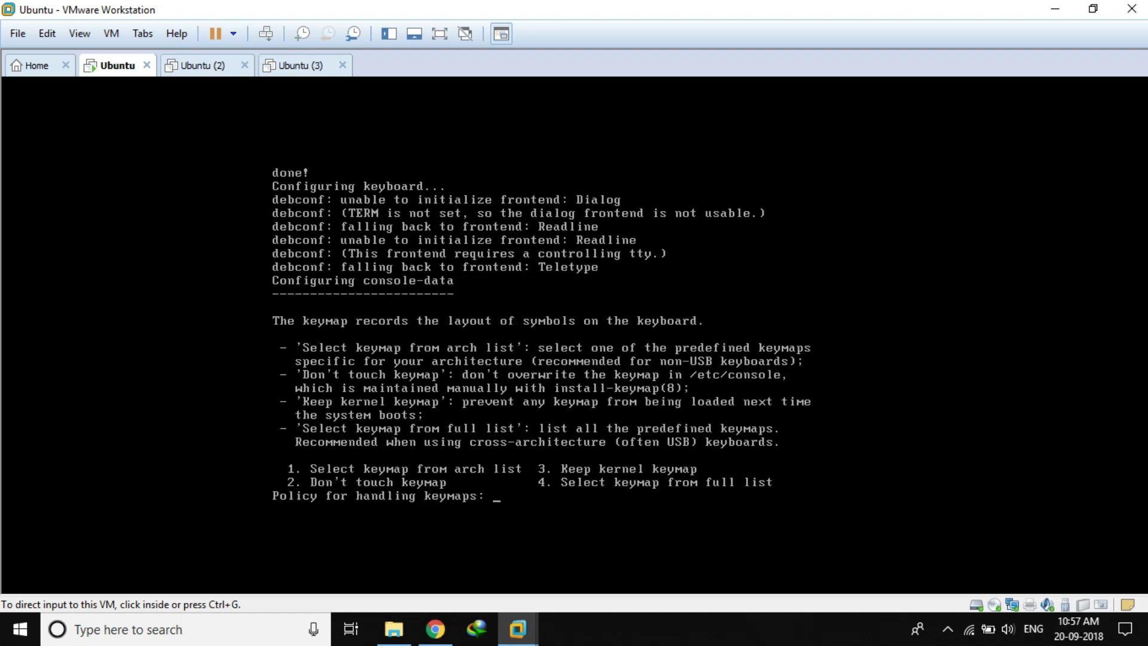
Choose the Don't touch keymap policy (2) and mode 0 to start X-window automatically for DRBL Live
type("2")
key("Return")
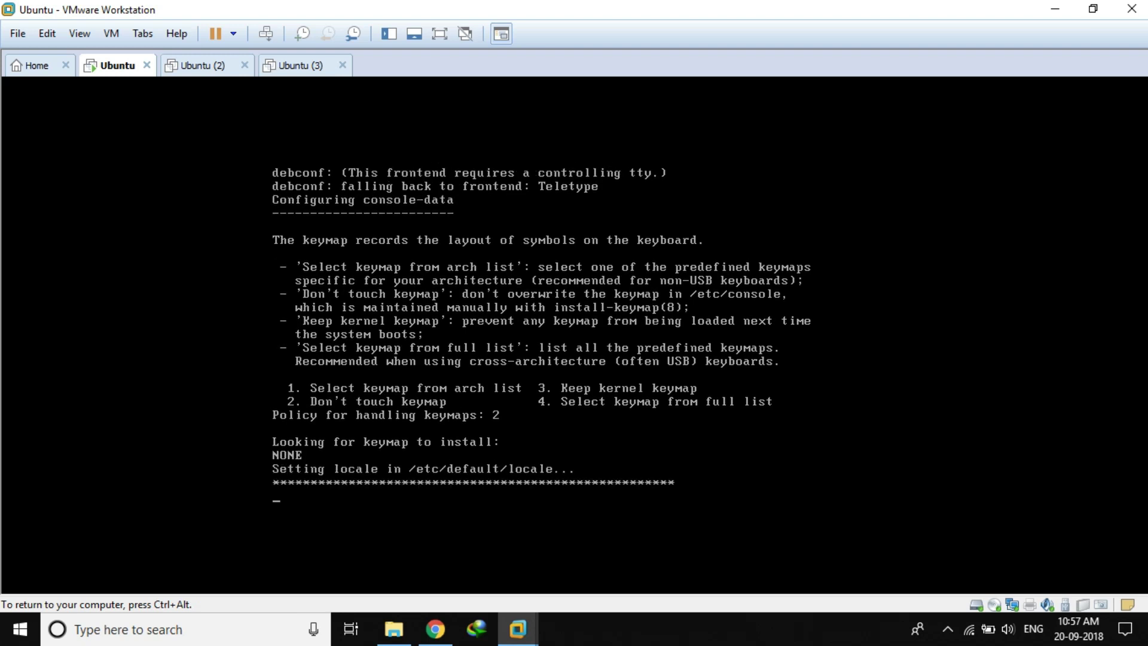
type("0")
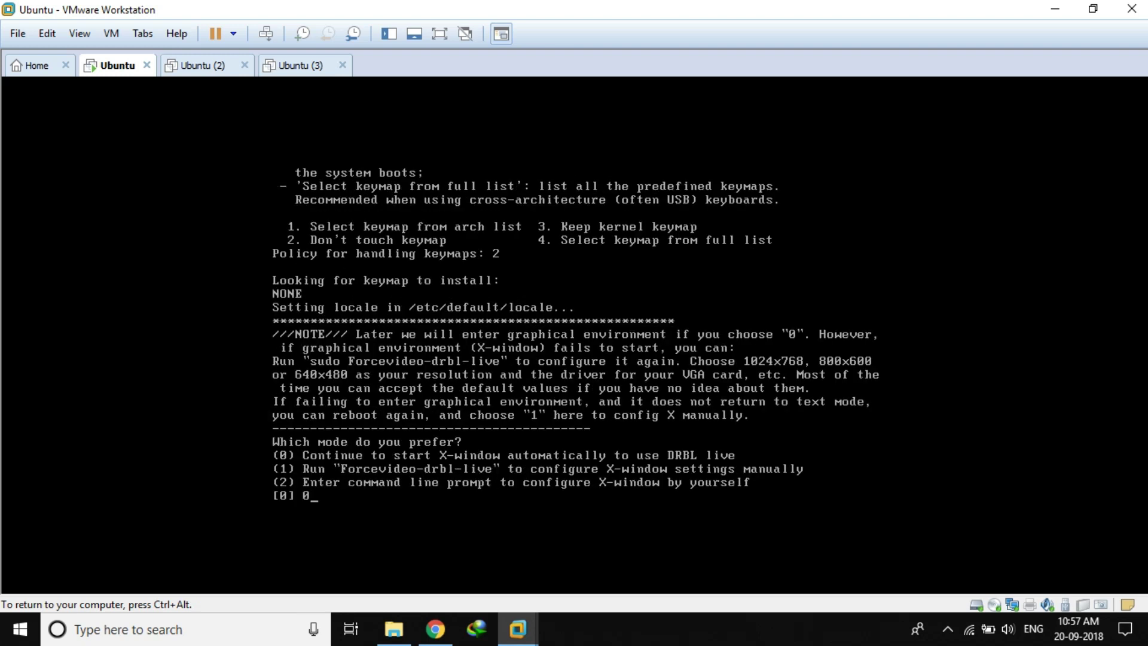
key("Return")
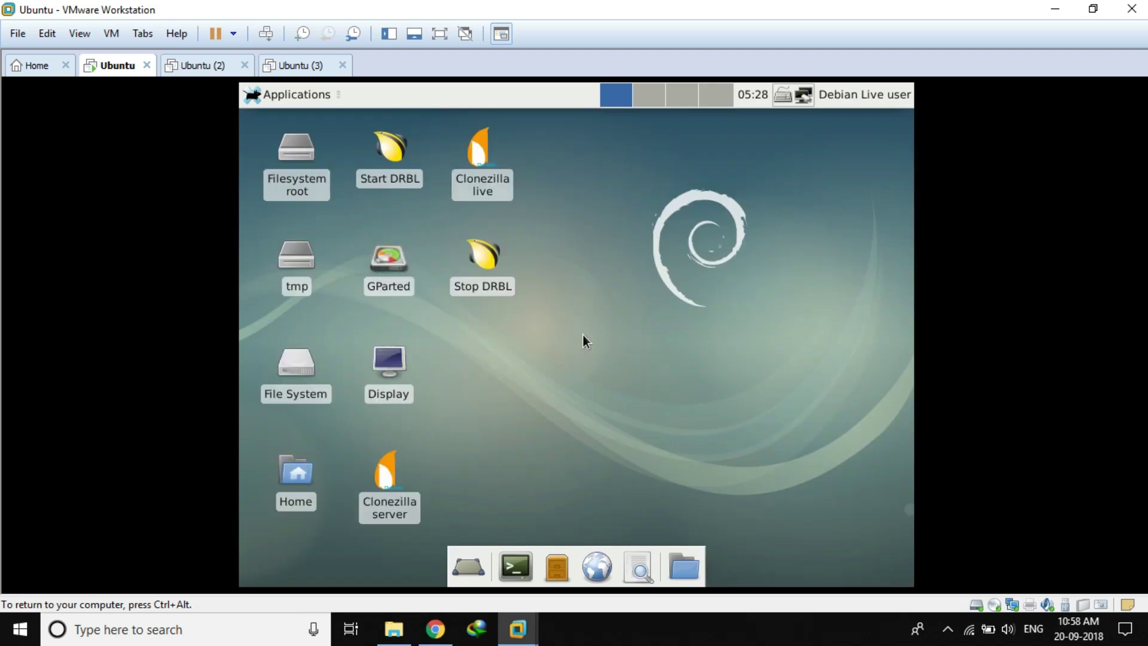
Start Clonezilla server, decline leasing addresses from the existing DHCP service, and decline limiting leases to PXE/Etherboot clients
double_click(390, 493)
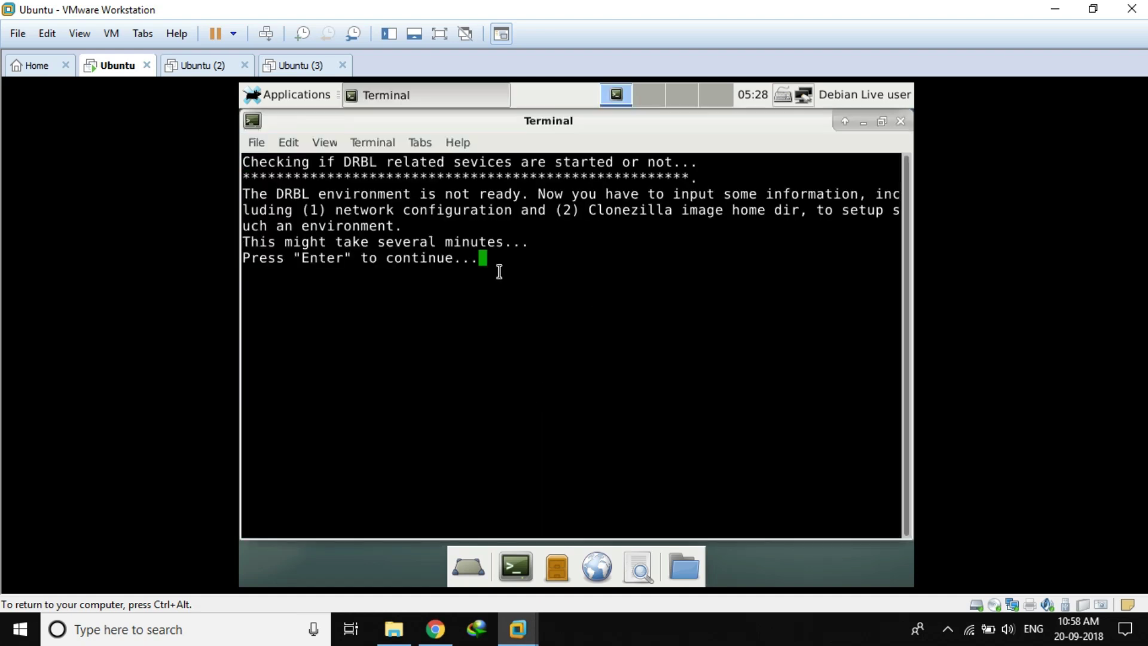
key("Return")
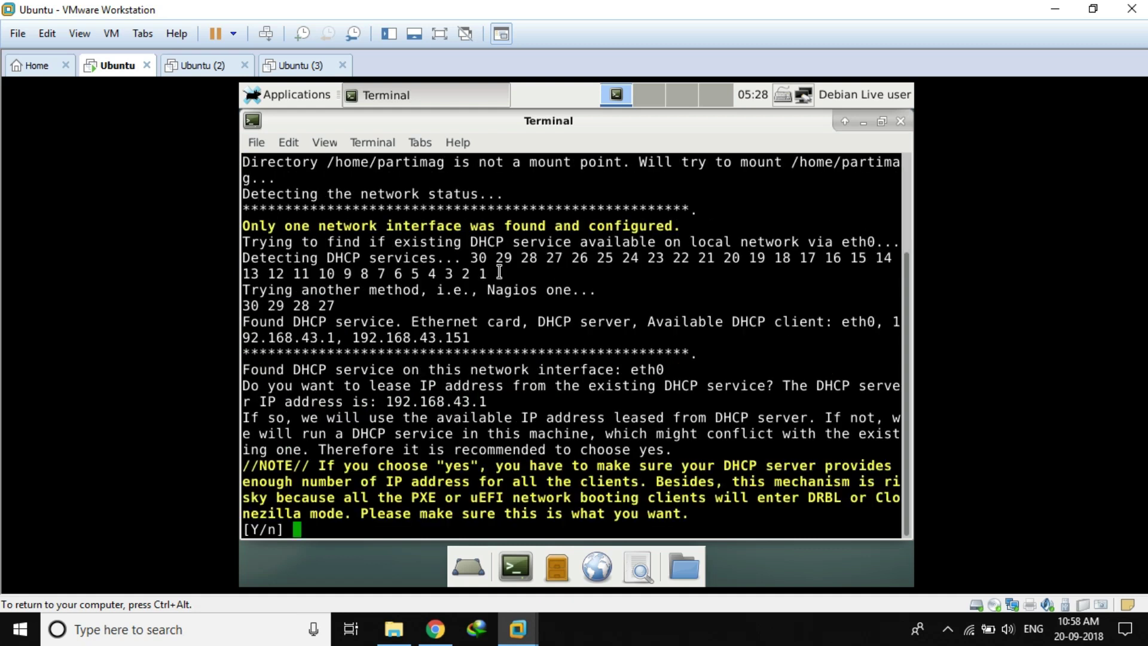
type("n")
key("Return")
type("n")
key("Return")
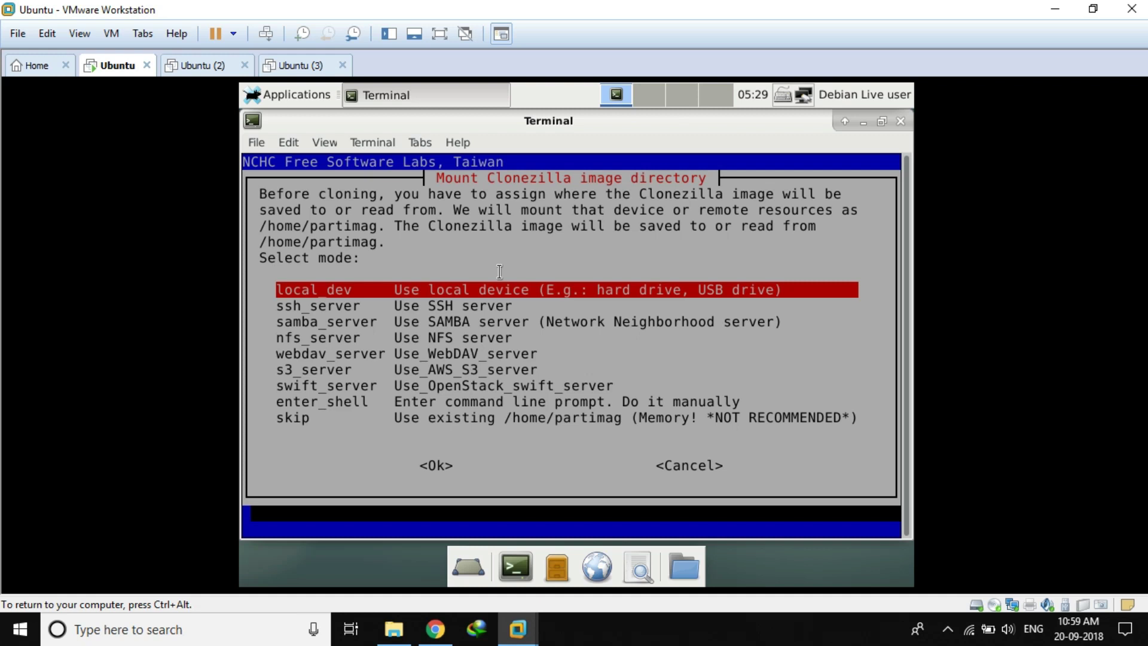
Select local_dev for the Clonezilla image directory and connect the Silicon Motion USB Mass Storage Device to the virtual machine
key("Return")
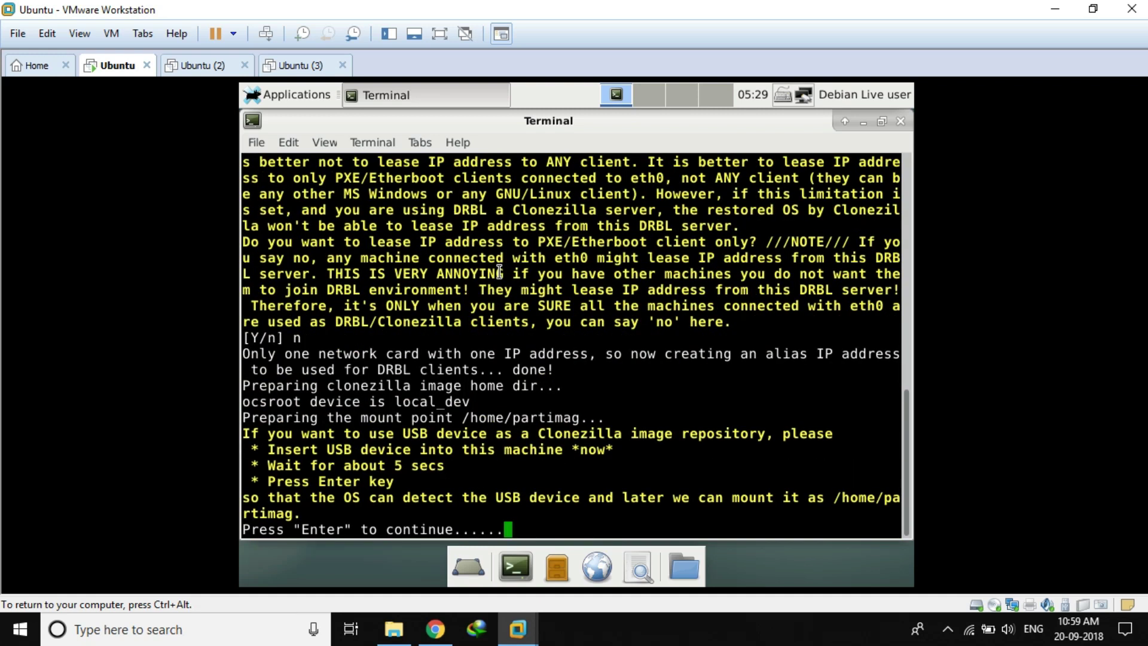
key("Return")
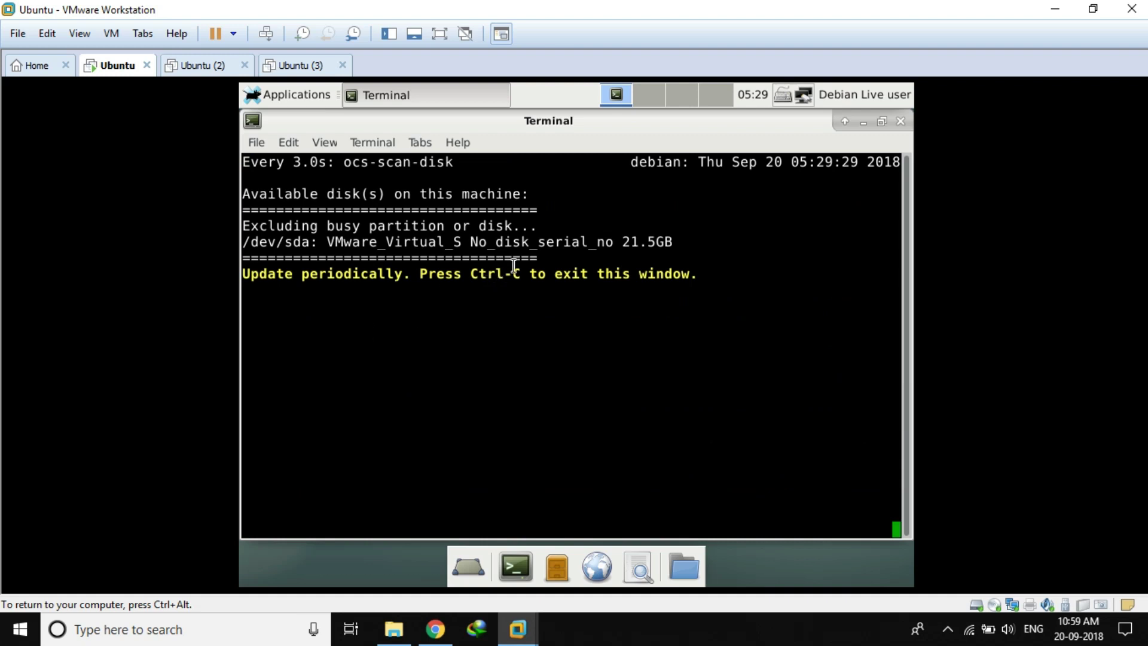
left_click(110, 34)
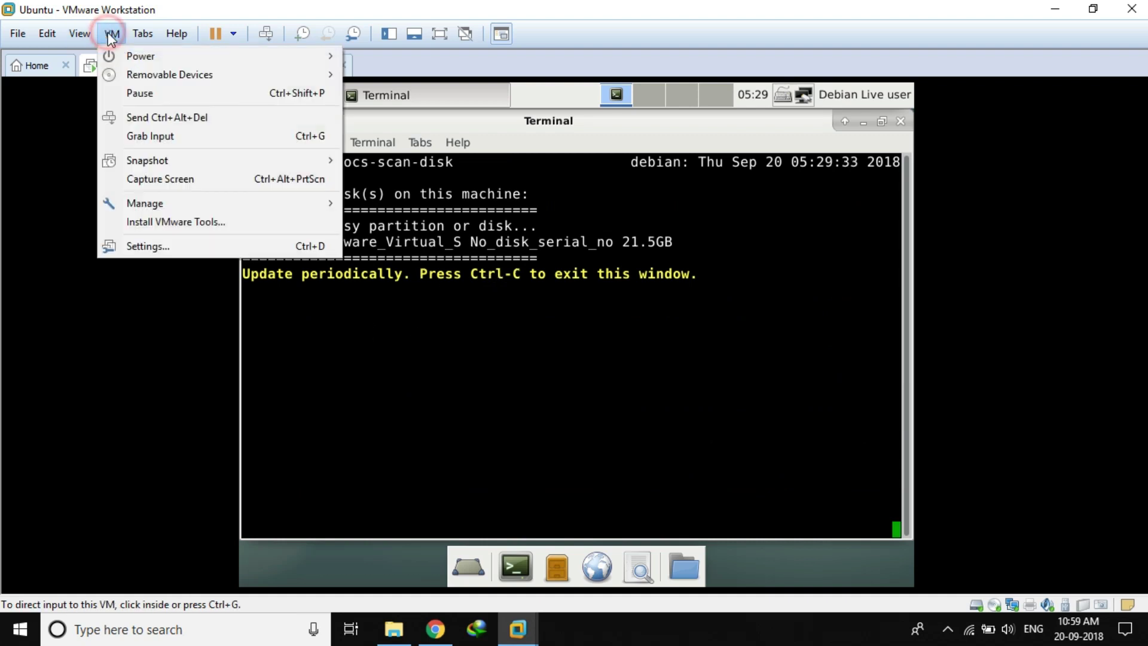
mouse_move(290, 74)
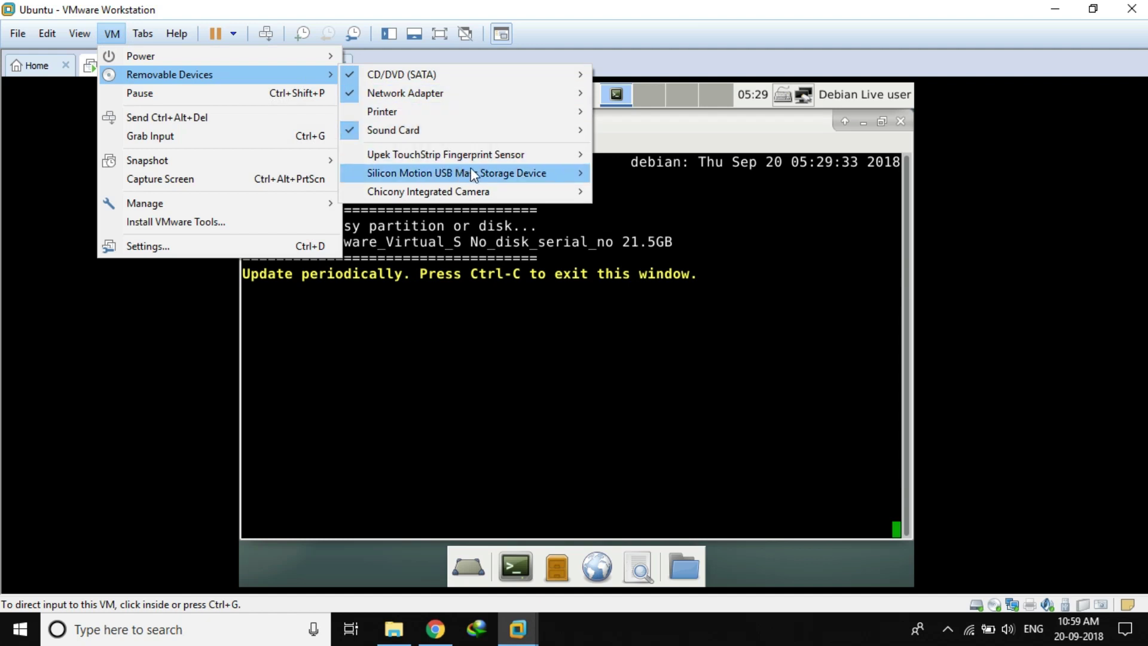
mouse_move(471, 173)
left_click(661, 168)
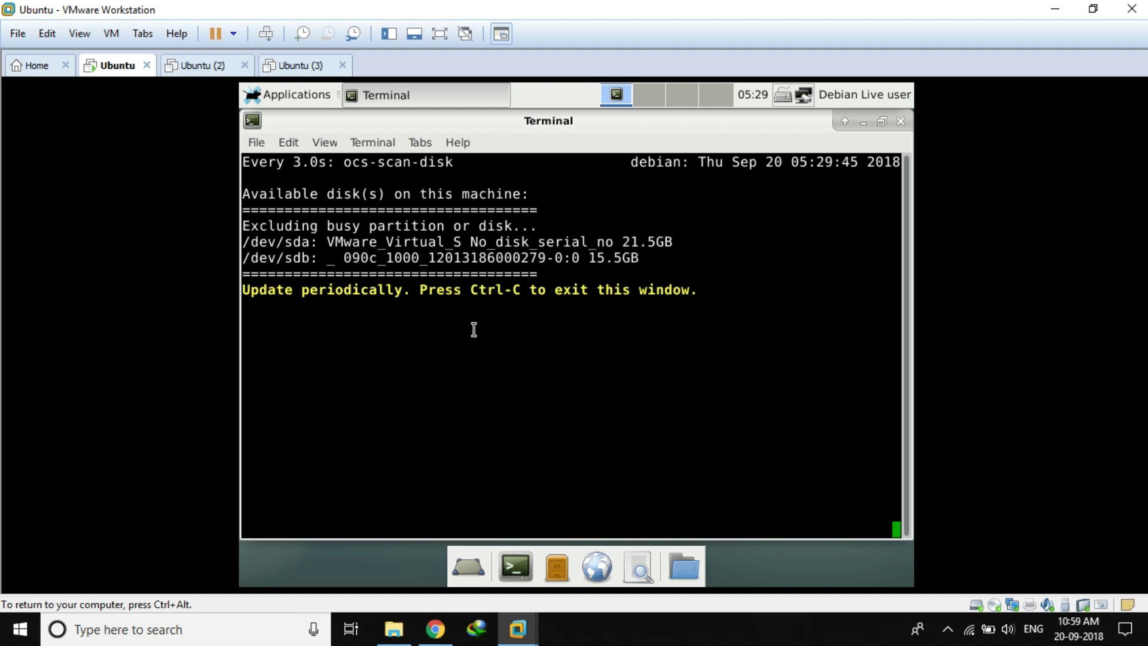
End the disk scan, mount sdb1 as the Clonezilla image repository, and accept its root directory "/"
key("ctrl+c")
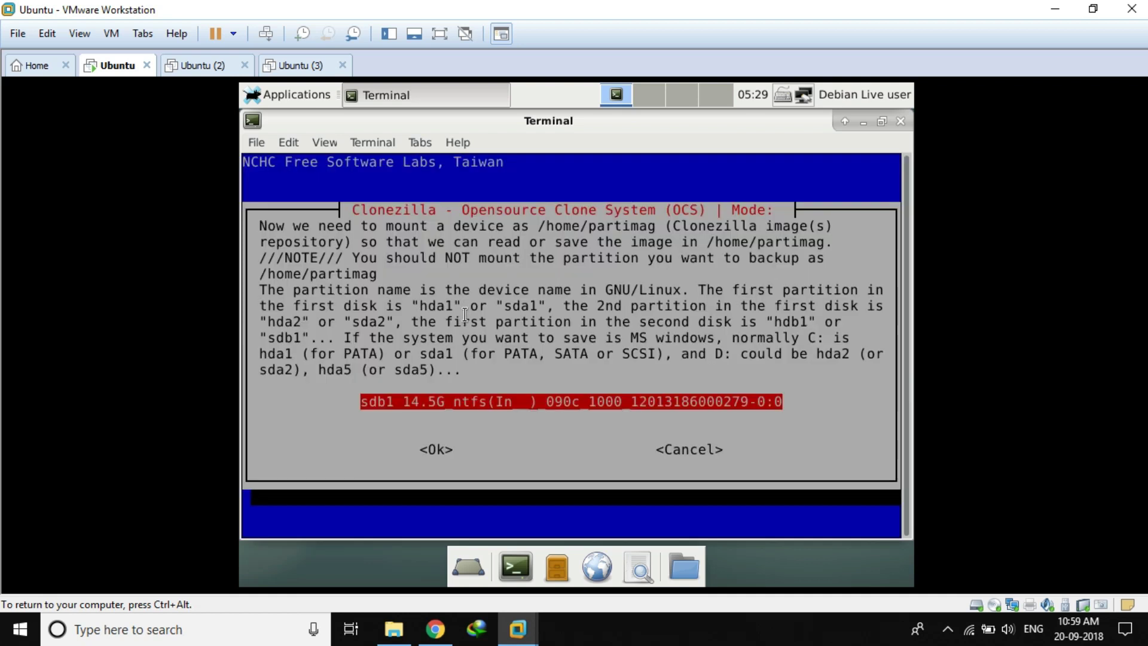
key("Return")
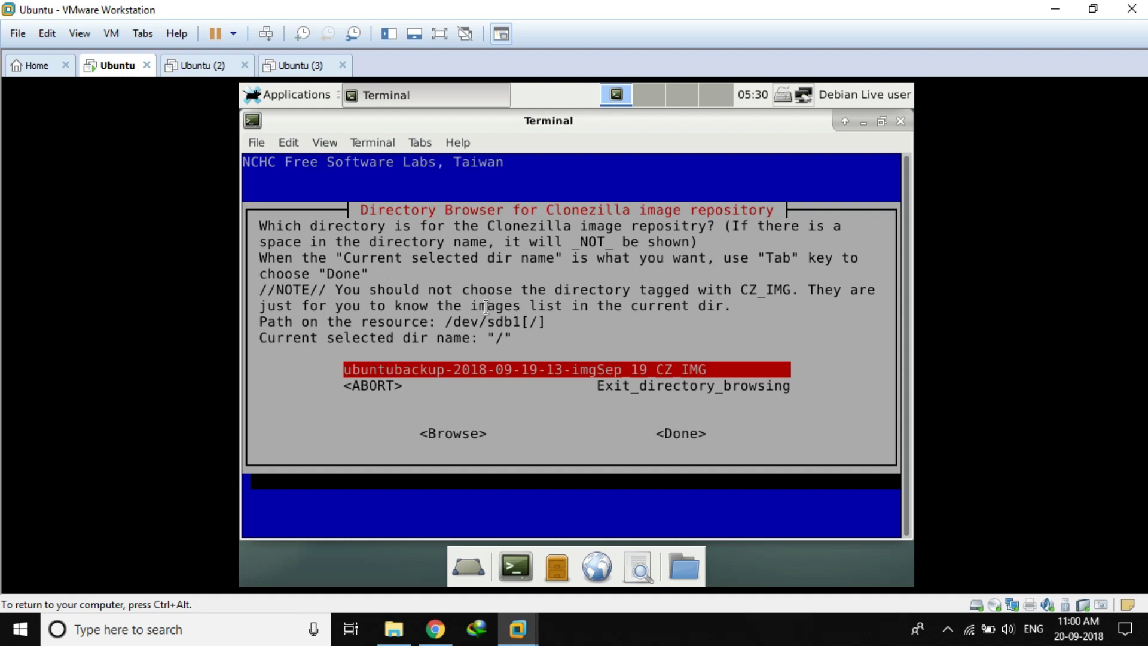
key("Down")
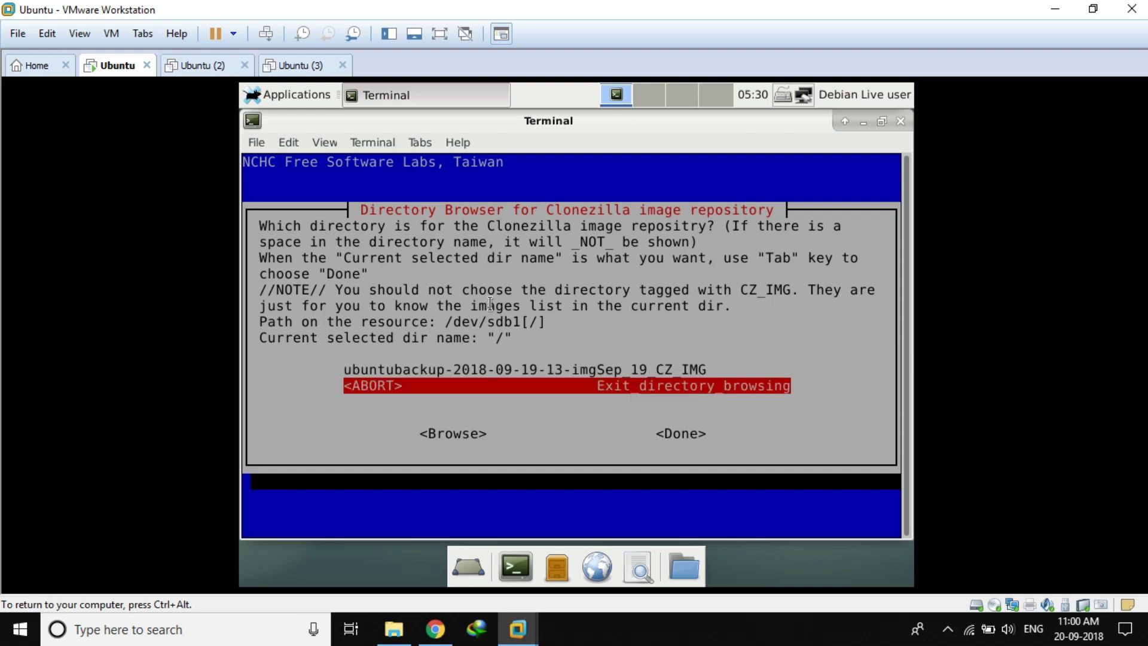
key("Tab")
key("Tab")
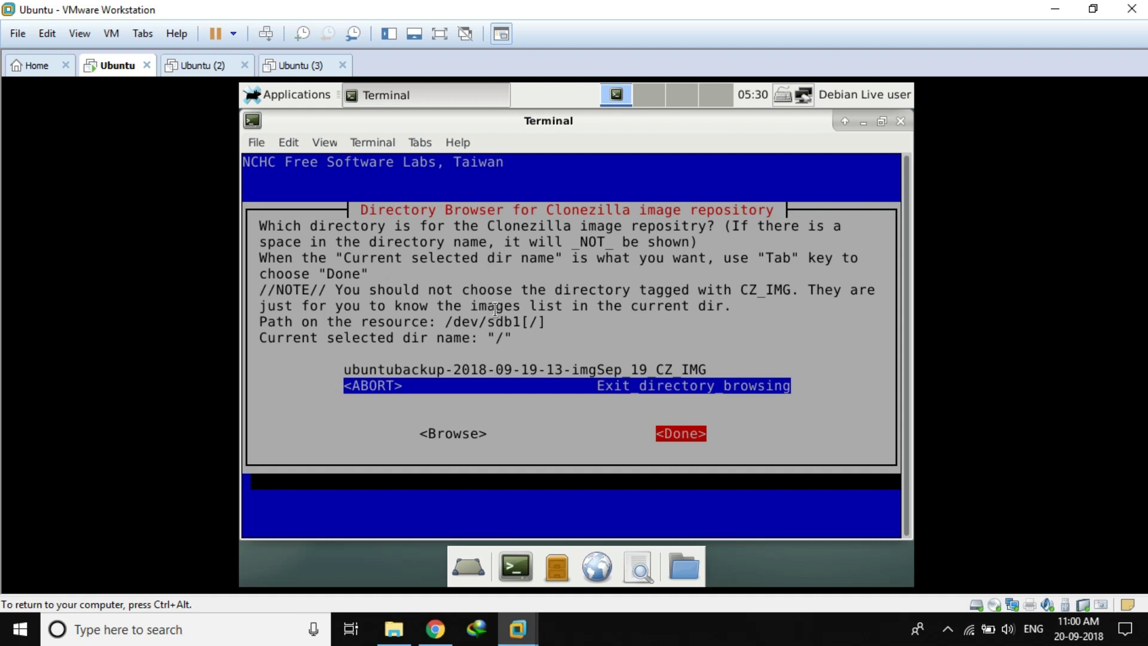
key("Return")
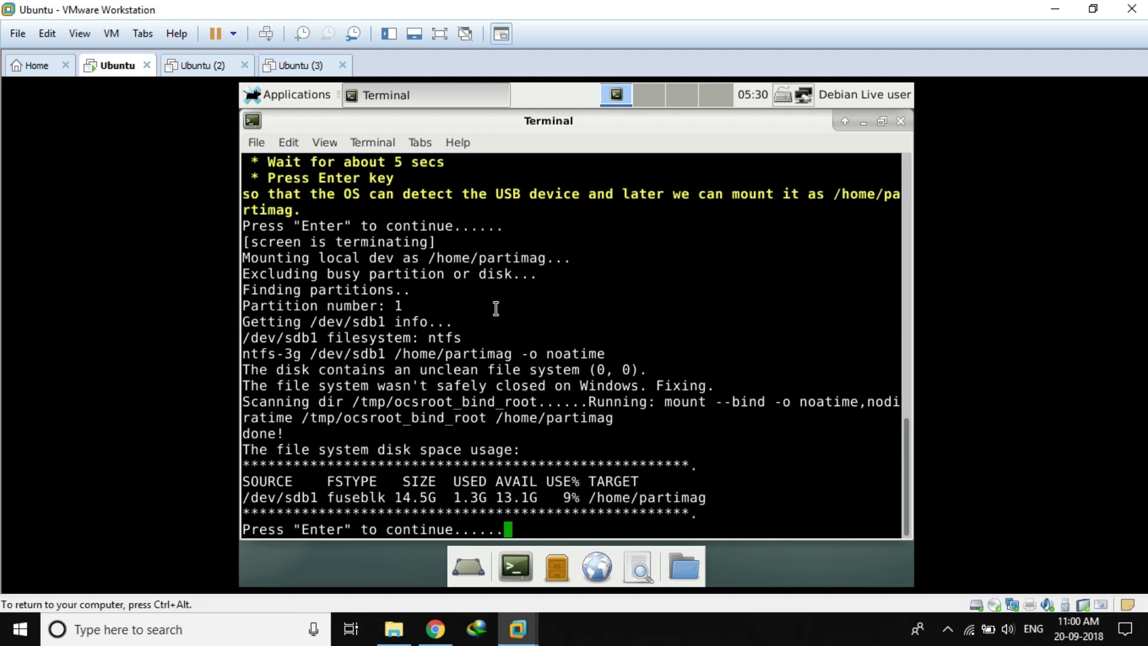
Continue from the repository summary into drblpush and accept 100 as the number of DRBL clients on eth0:1
key("Return")
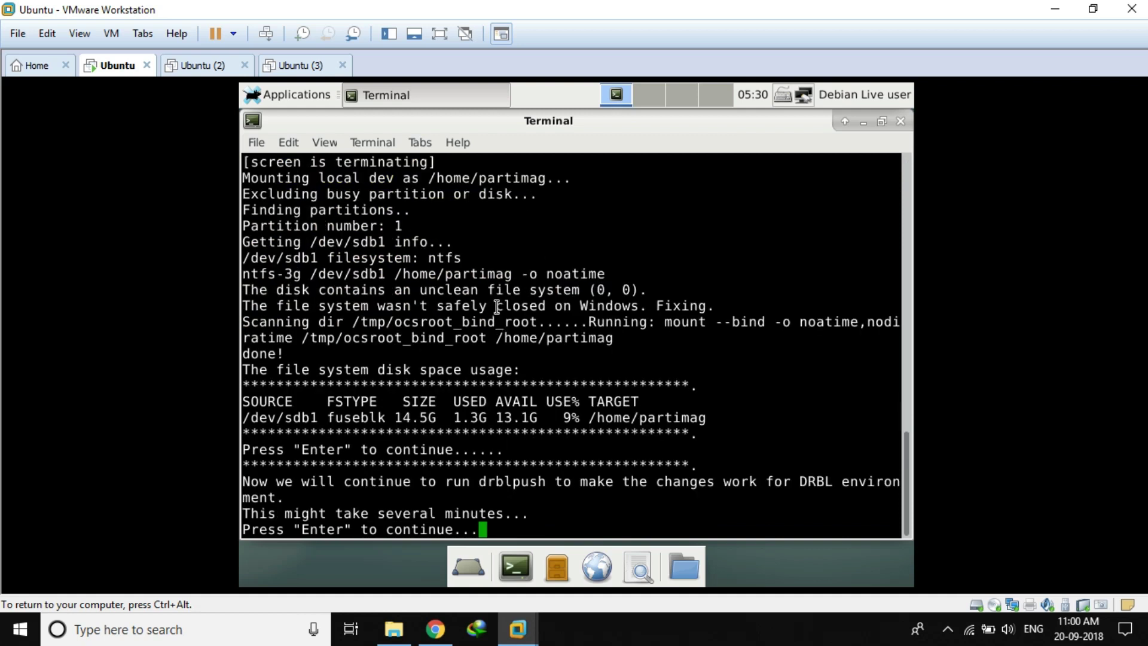
key("Return")
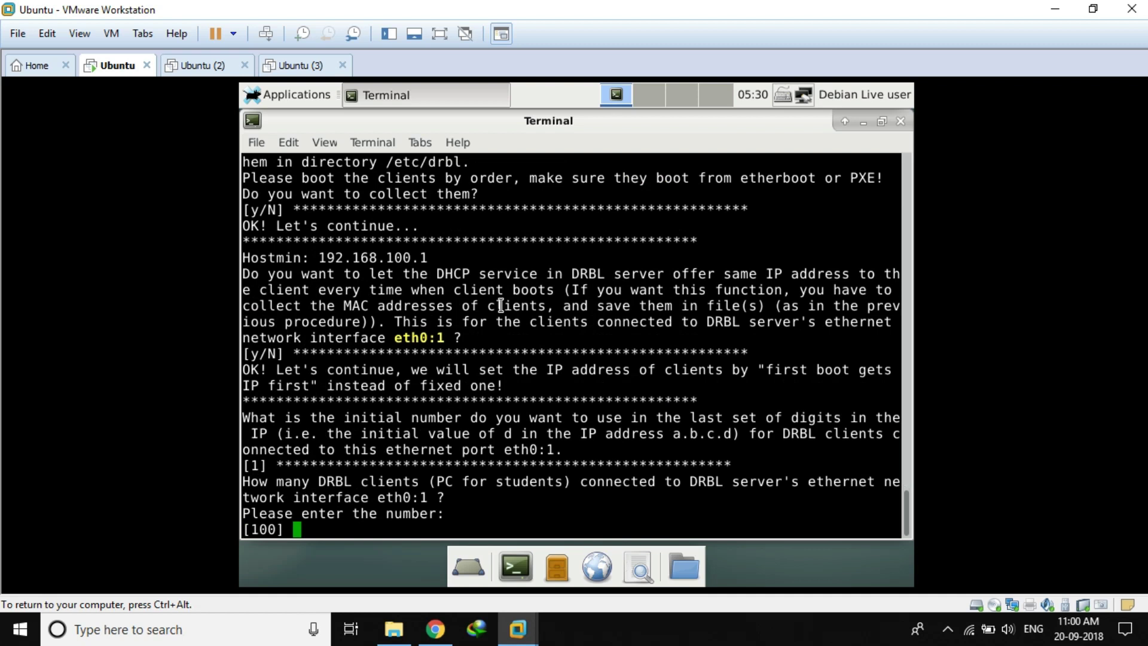
key("Return")
key("Return")
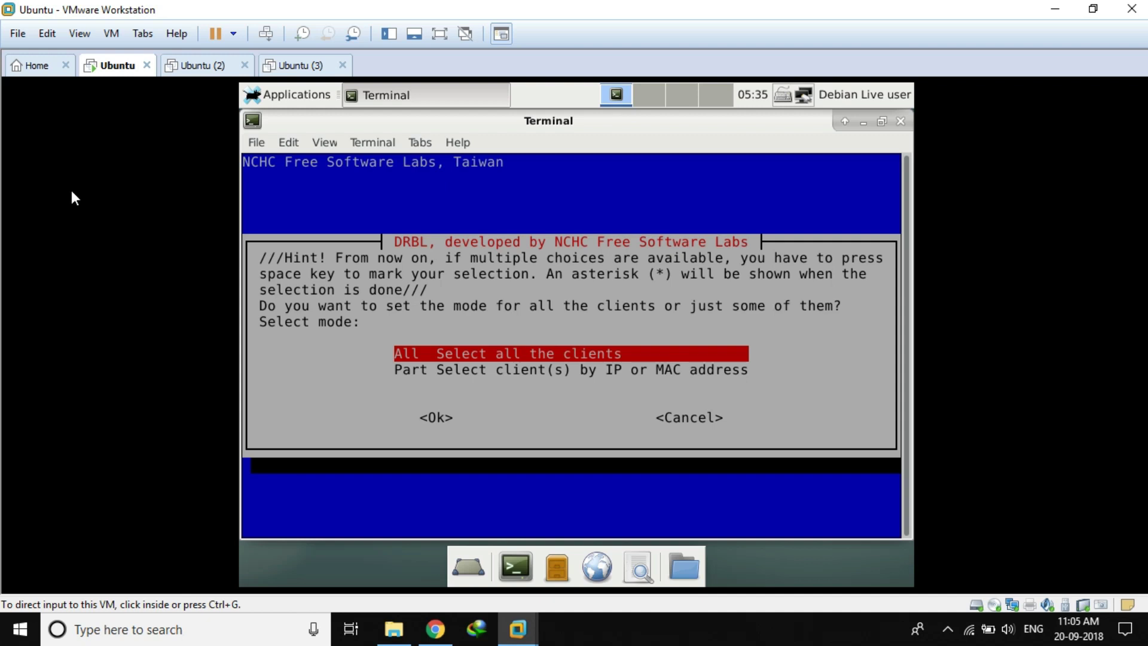
Set the mode for all the clients and use Beginner mode with the default options
left_click(576, 335)
key("Return")
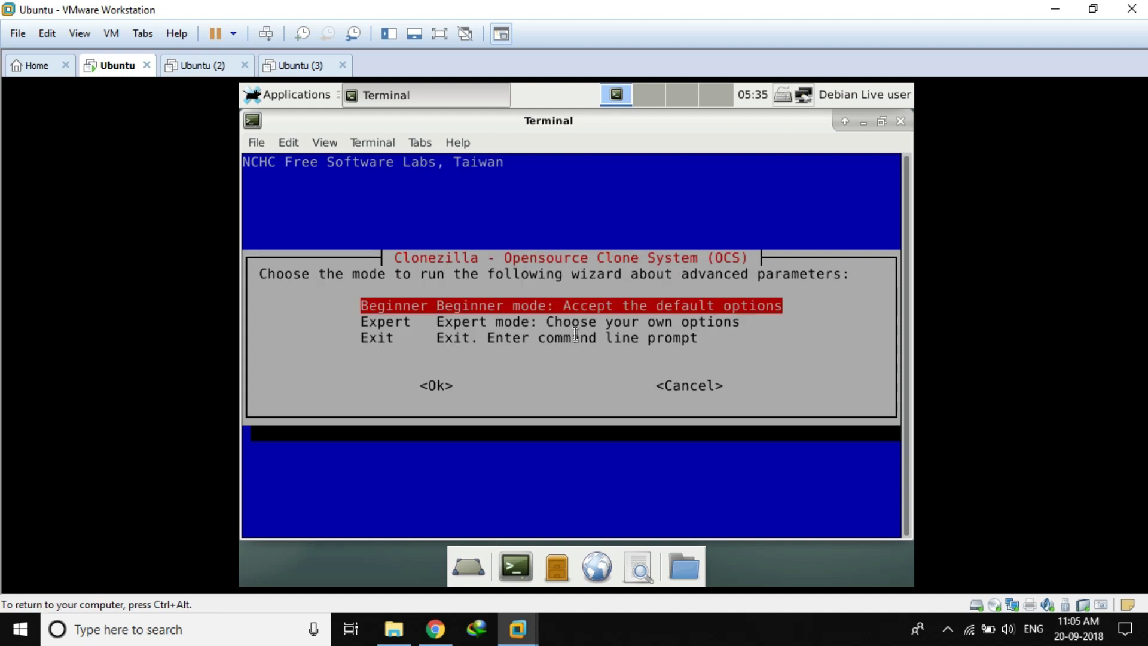
key("Return")
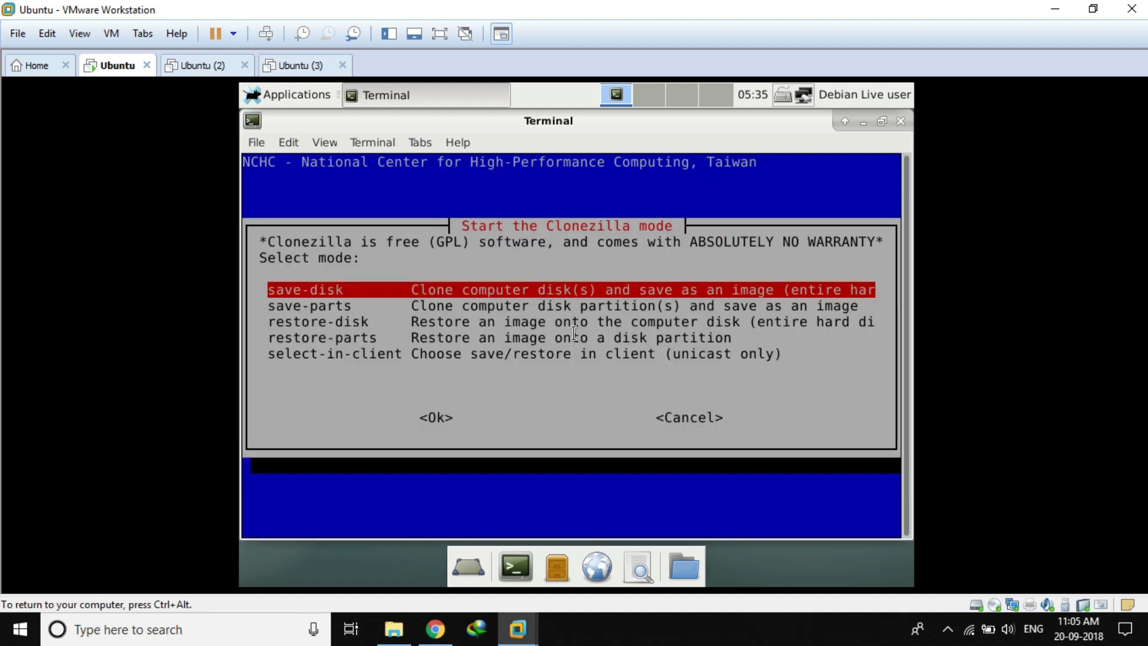
Choose restore-disk mode, with an image check before restoring and a client reboot when the clone finishes
key("Down")
key("Down")
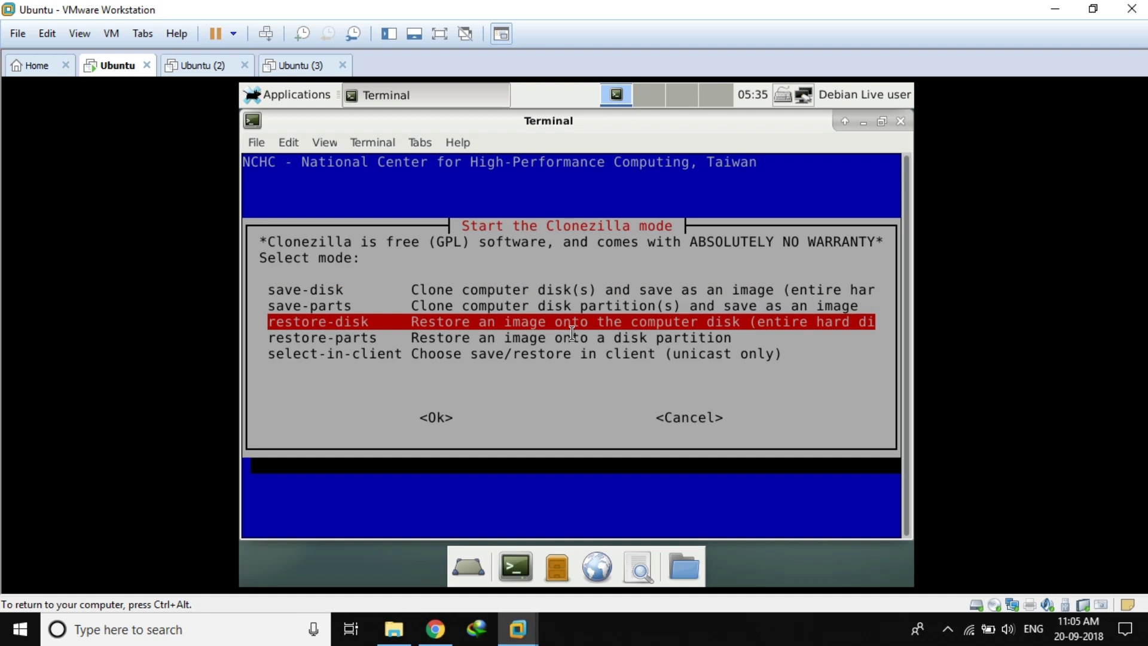
key("Return")
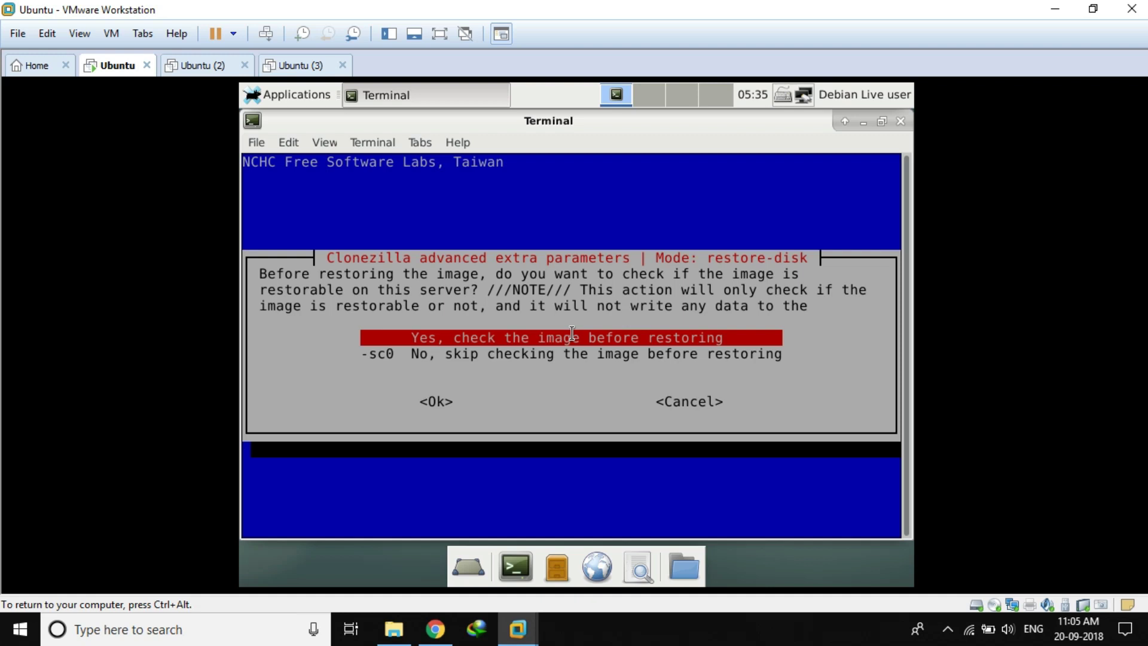
key("Return")
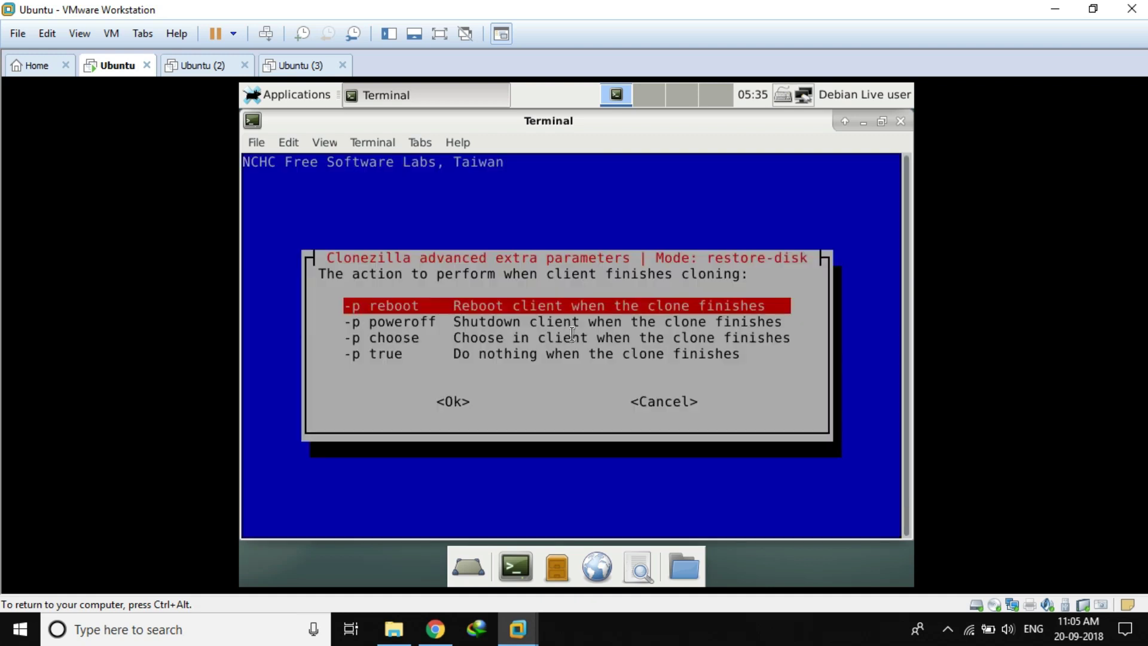
key("Return")
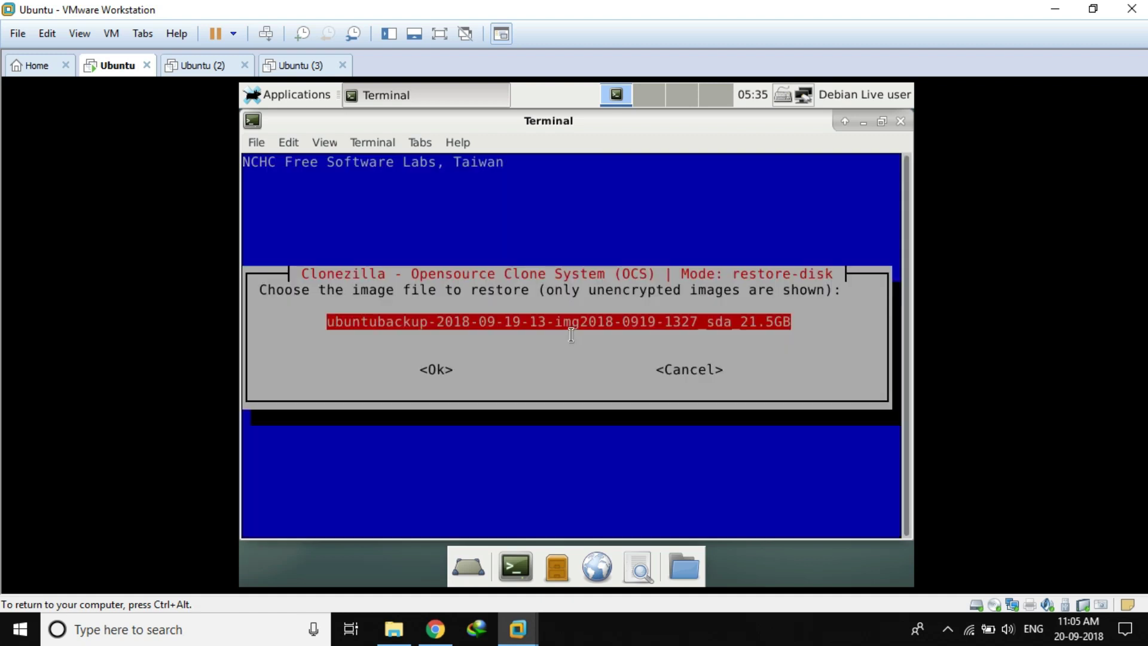
key("Return")
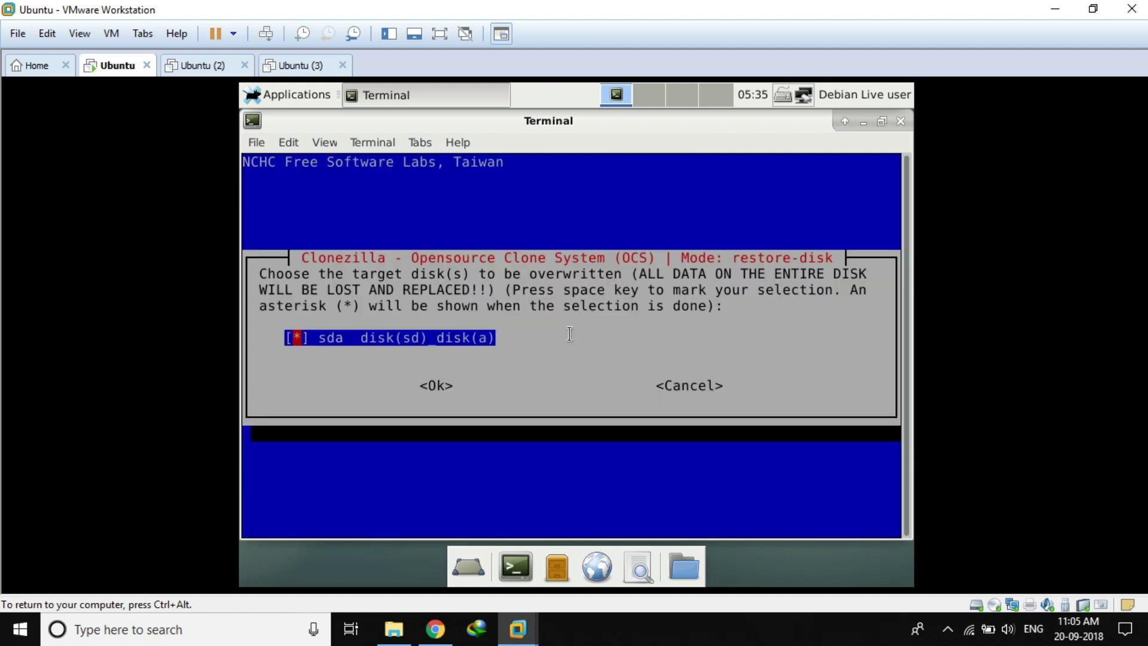
key("Return")
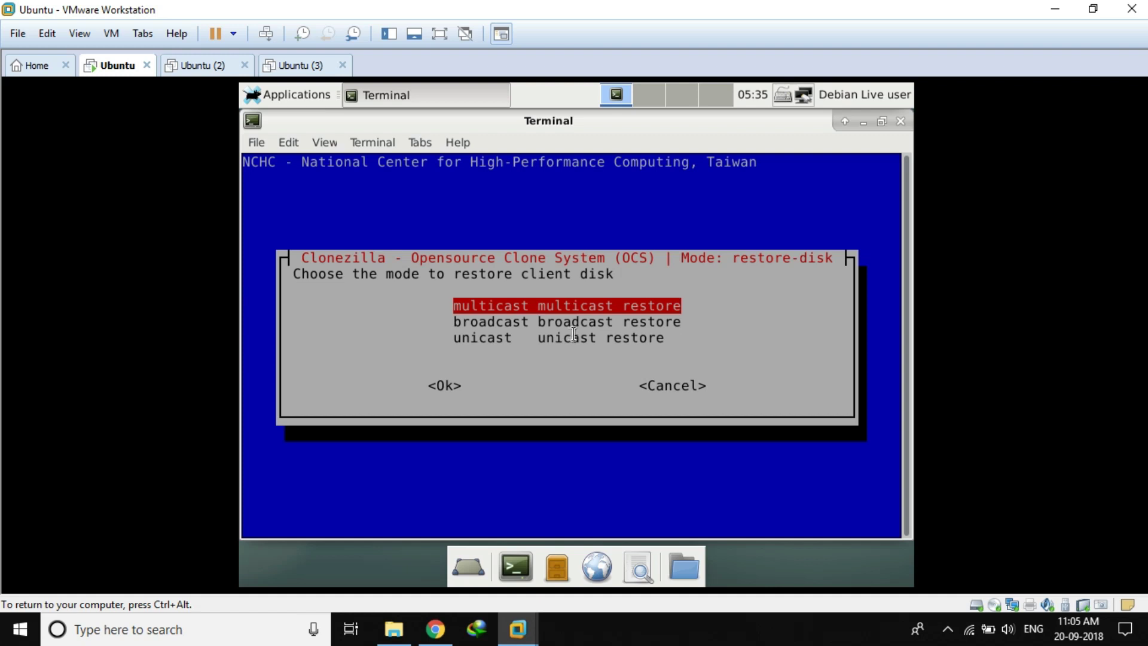
key("Return")
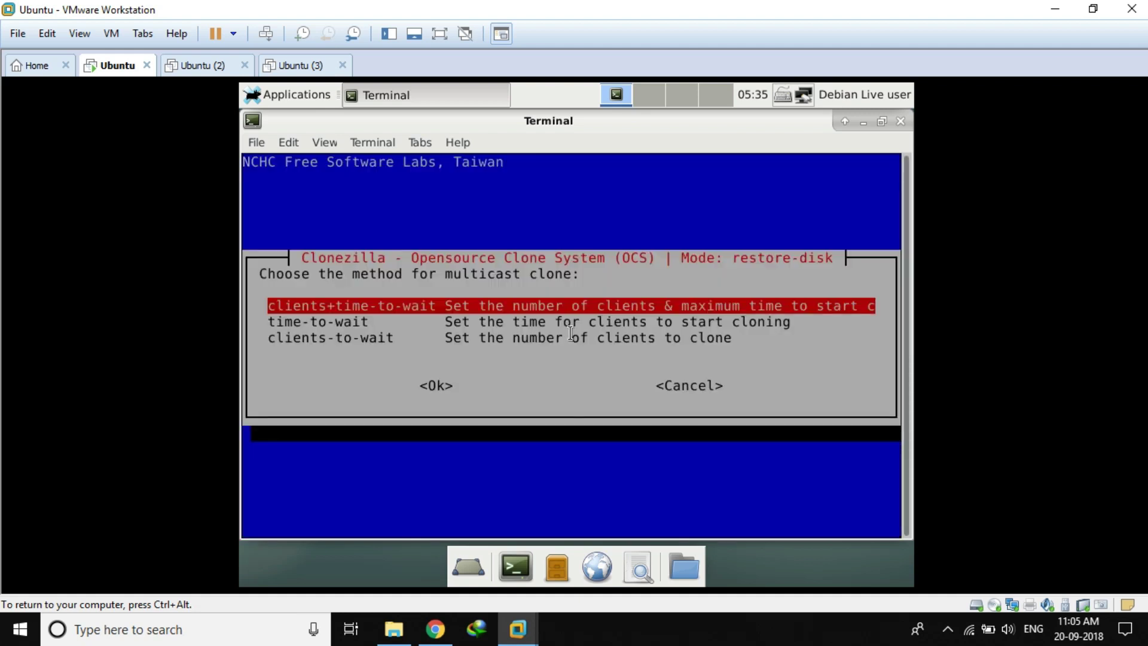
Choose the clients-to-wait method for the multicast clone and set the number of clients to restore to 2
key("Down")
key("Down")
key("Up")
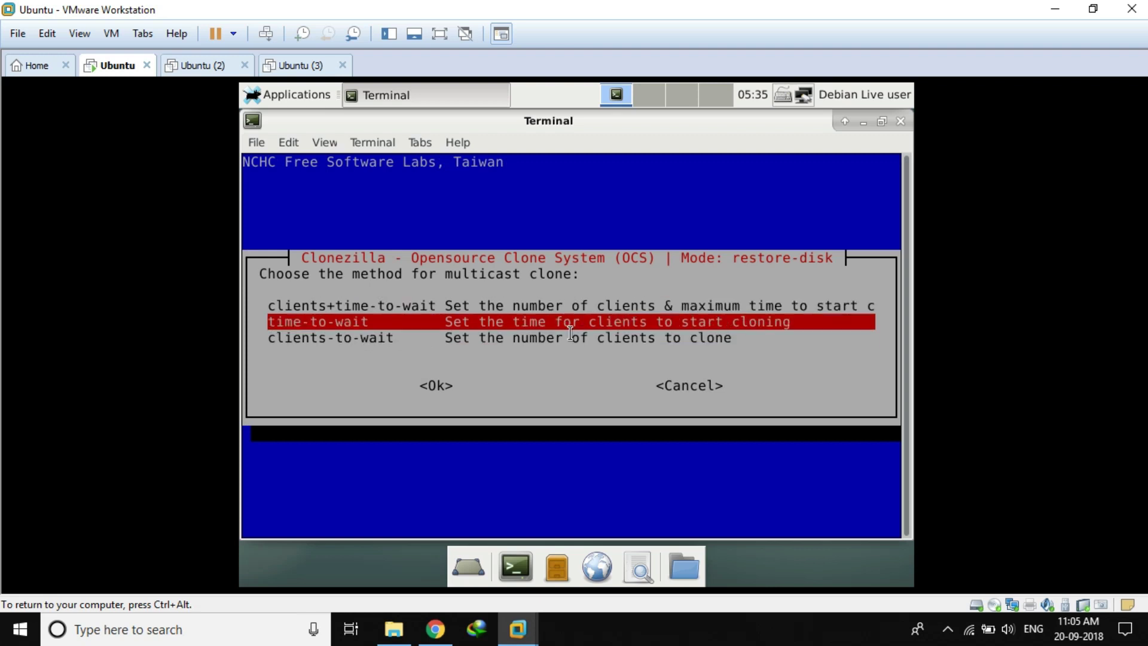
key("Down")
key("Return")
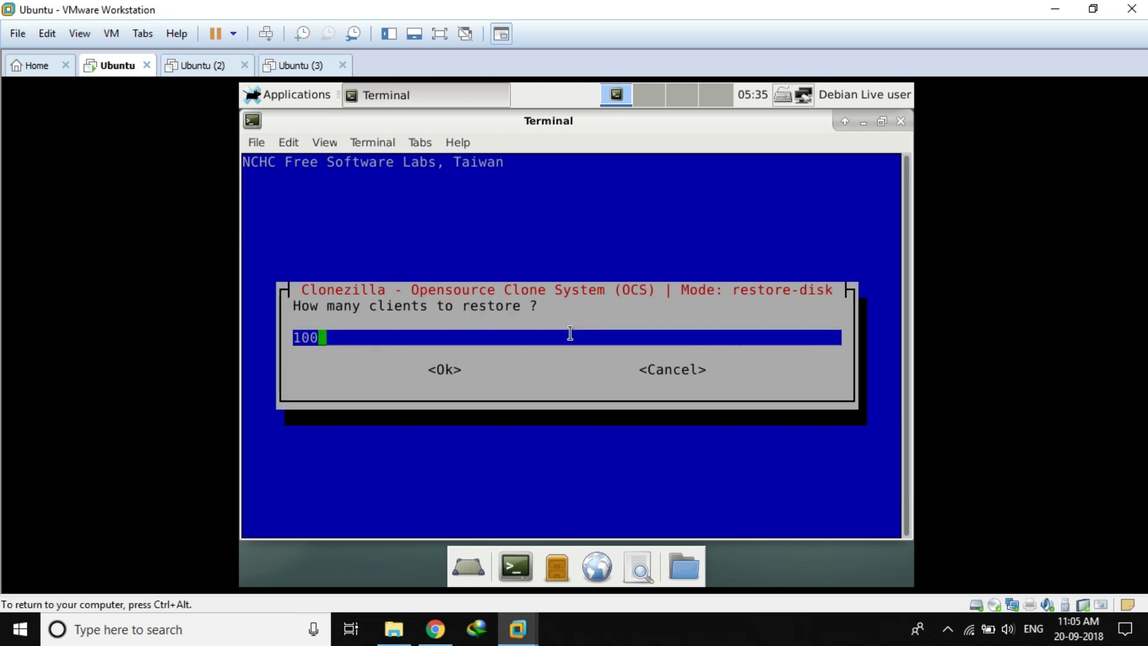
key("BackSpace")
key("BackSpace")
key("BackSpace")
type("2")
key("Tab")
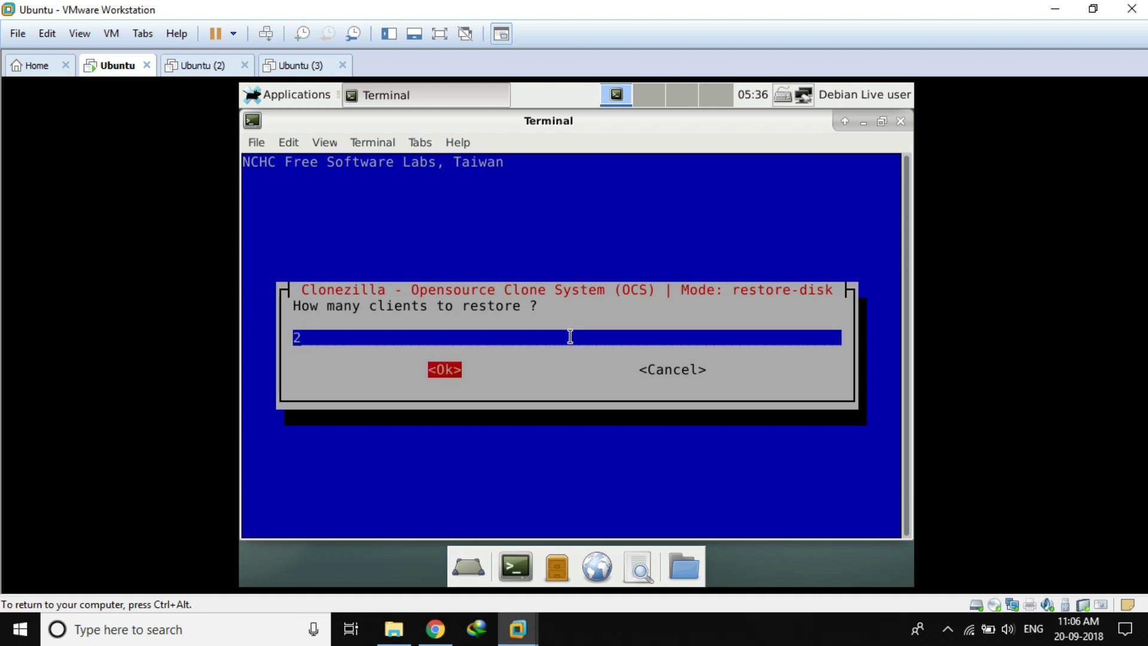
key("Return")
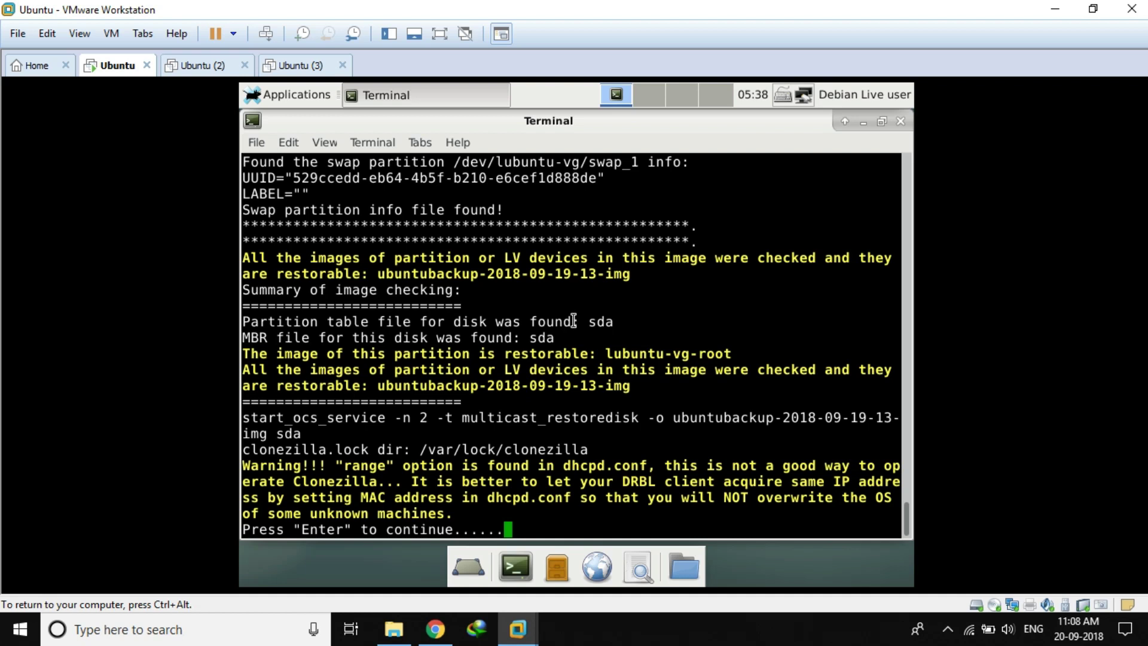
Continue through the remaining DHCP and multicast notices to start the Clonezilla restore service
key("Return")
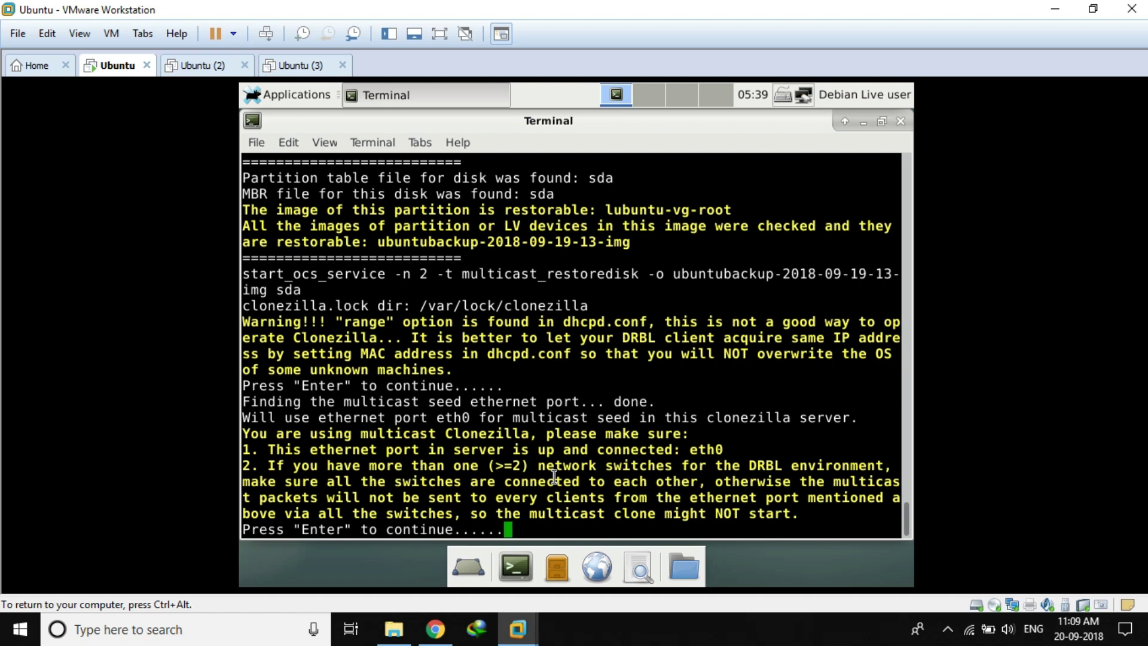
key("Return")
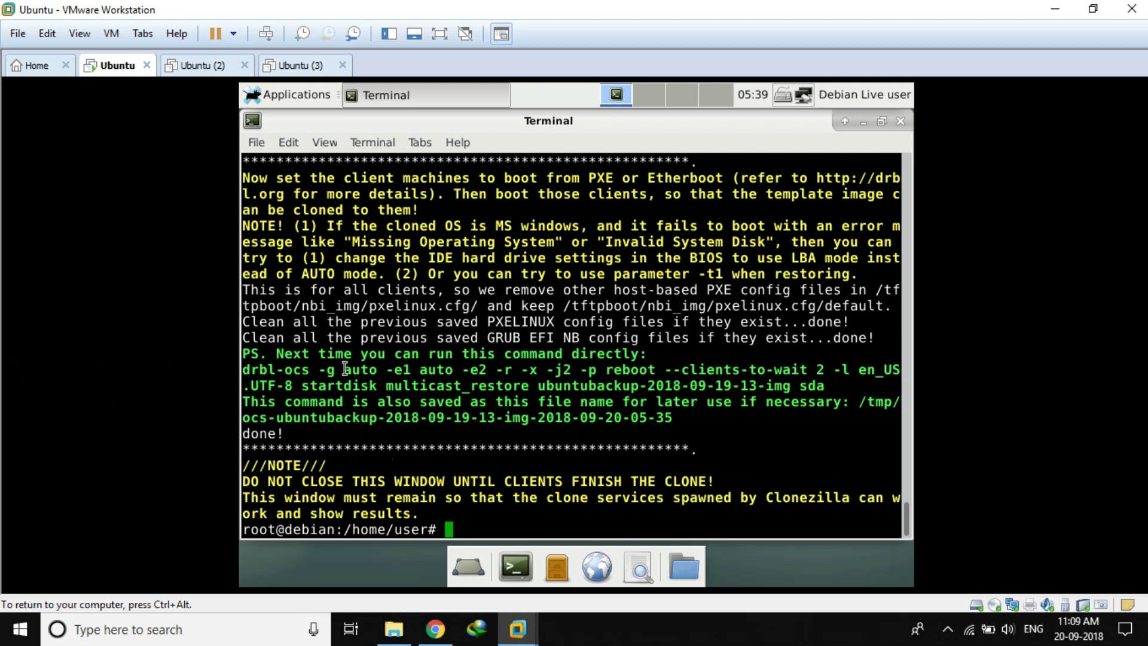
left_click(193, 66)
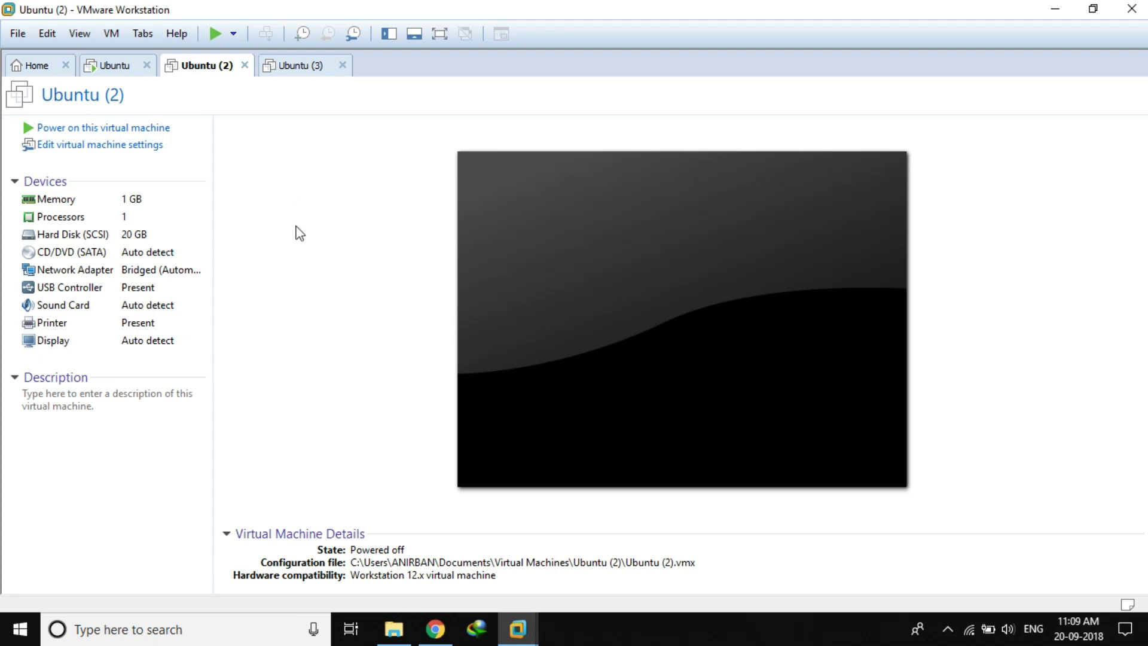
left_click(114, 129)
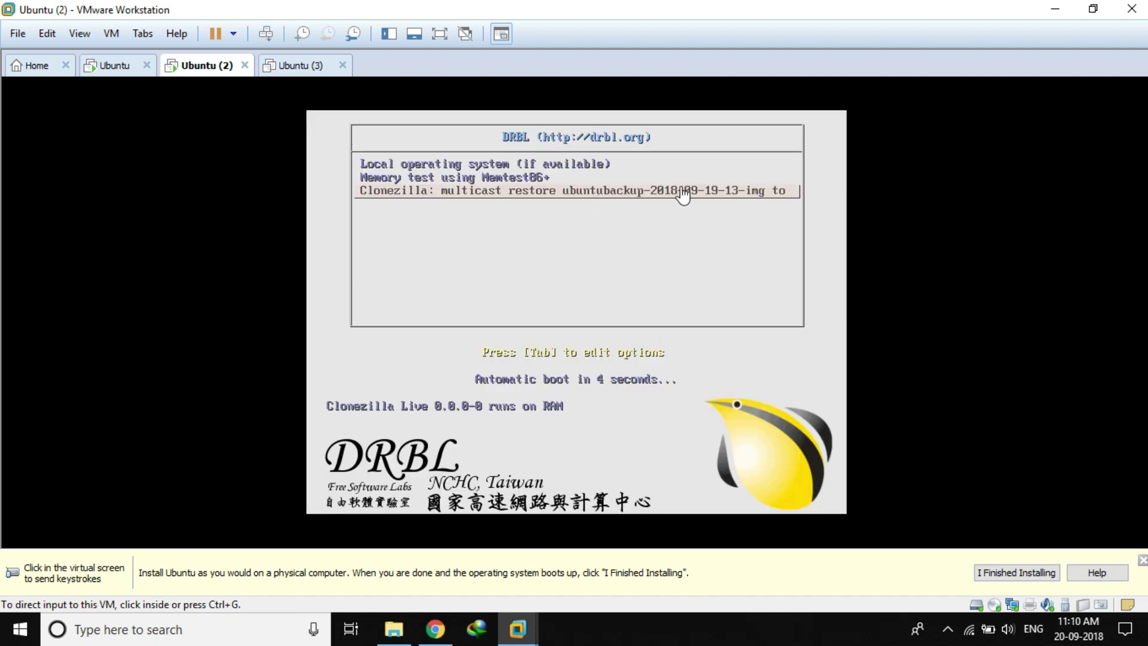
left_click(530, 282)
key("Return")
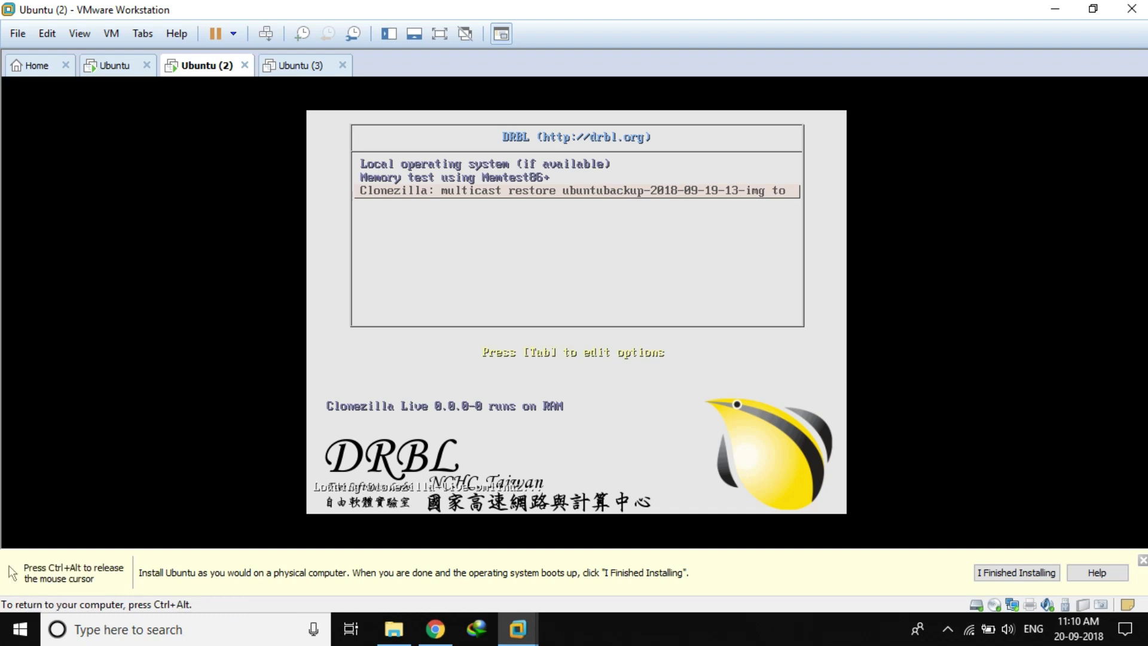
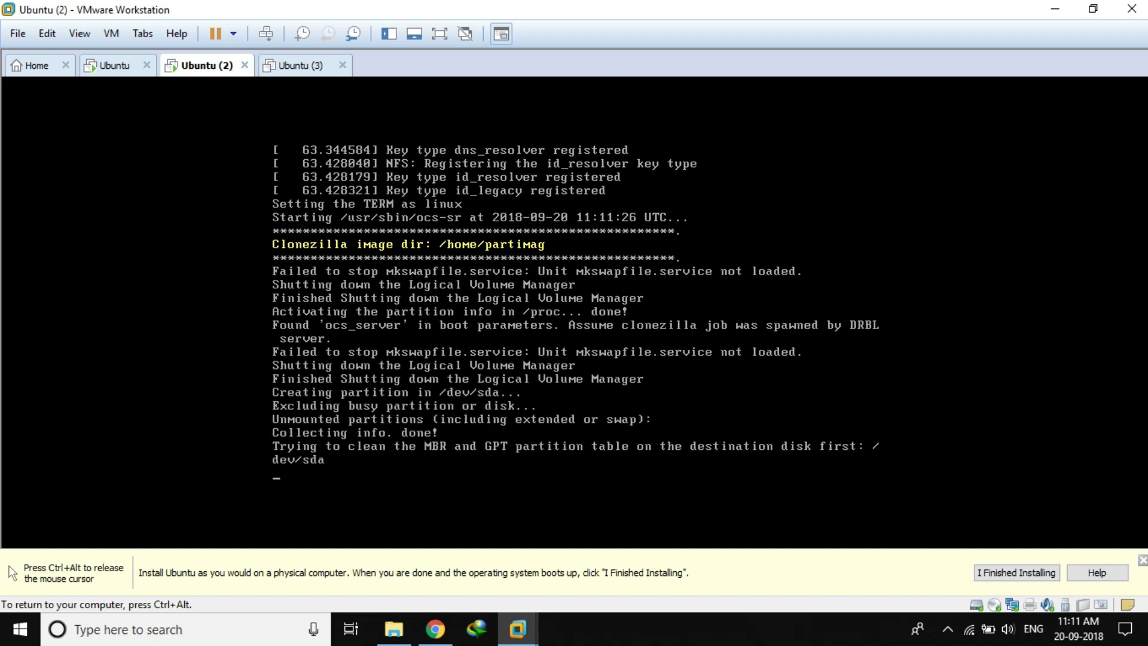
Dismiss the installation hint on Ubuntu (2) and release the pointer from its guest screen
key("ctrl+alt")
left_click(1143, 559)
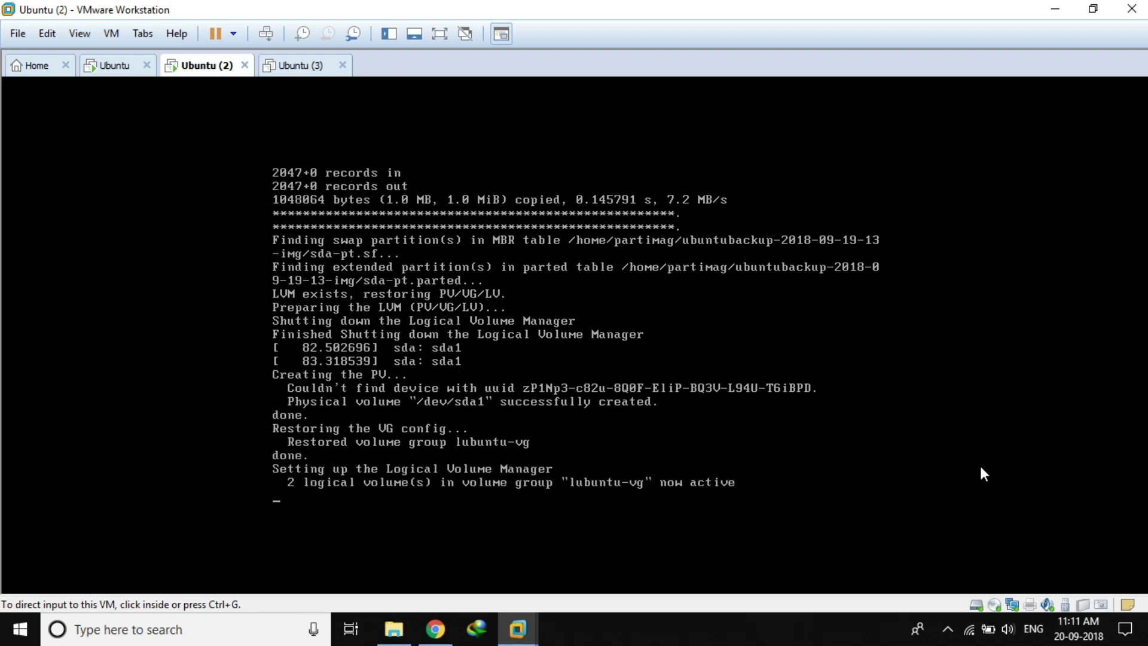
left_click(972, 459)
key("ctrl+alt")
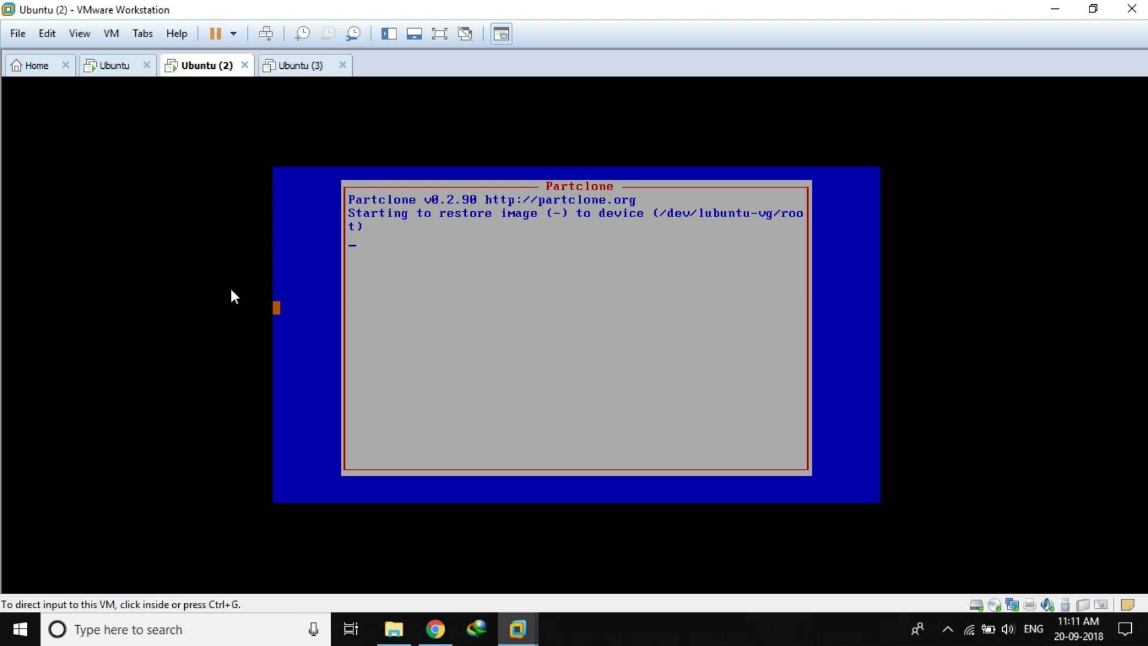
Power on the Ubuntu (3) virtual machine, dismiss its installation hint, and direct input to its guest screen
left_click(282, 67)
left_click(118, 128)
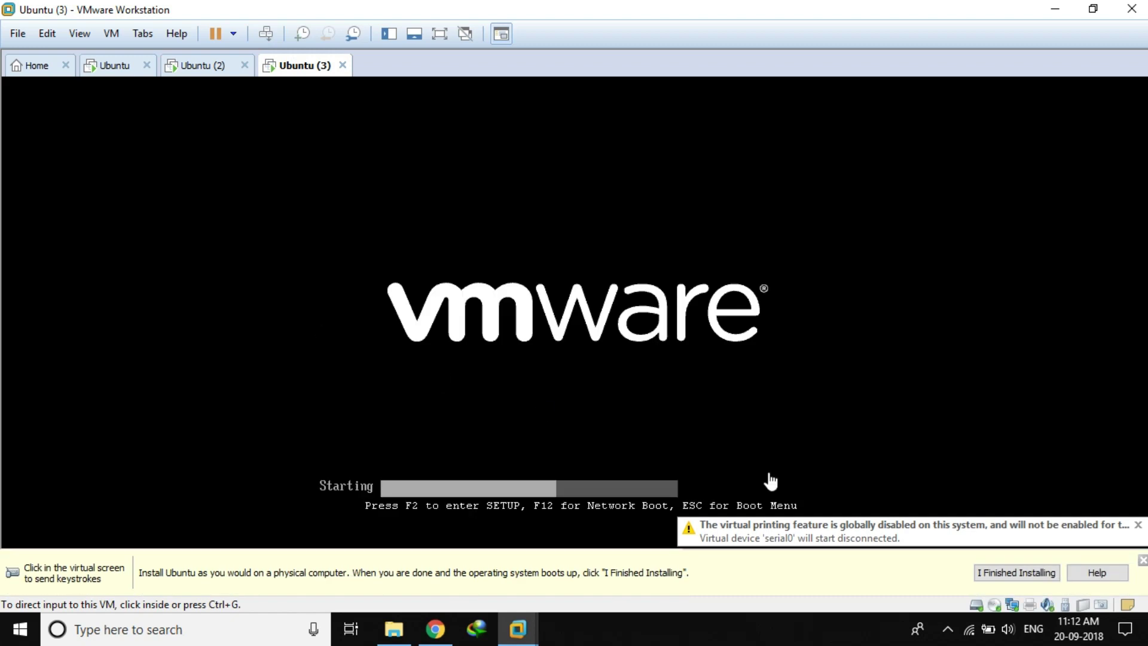
left_click(1143, 560)
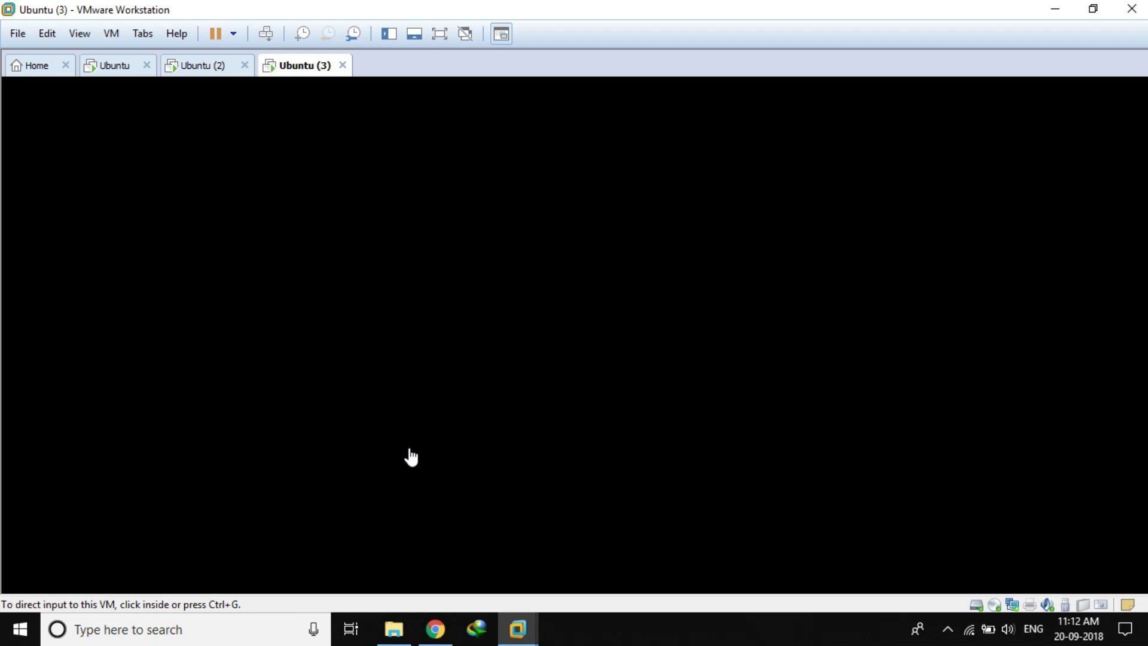
left_click(408, 411)
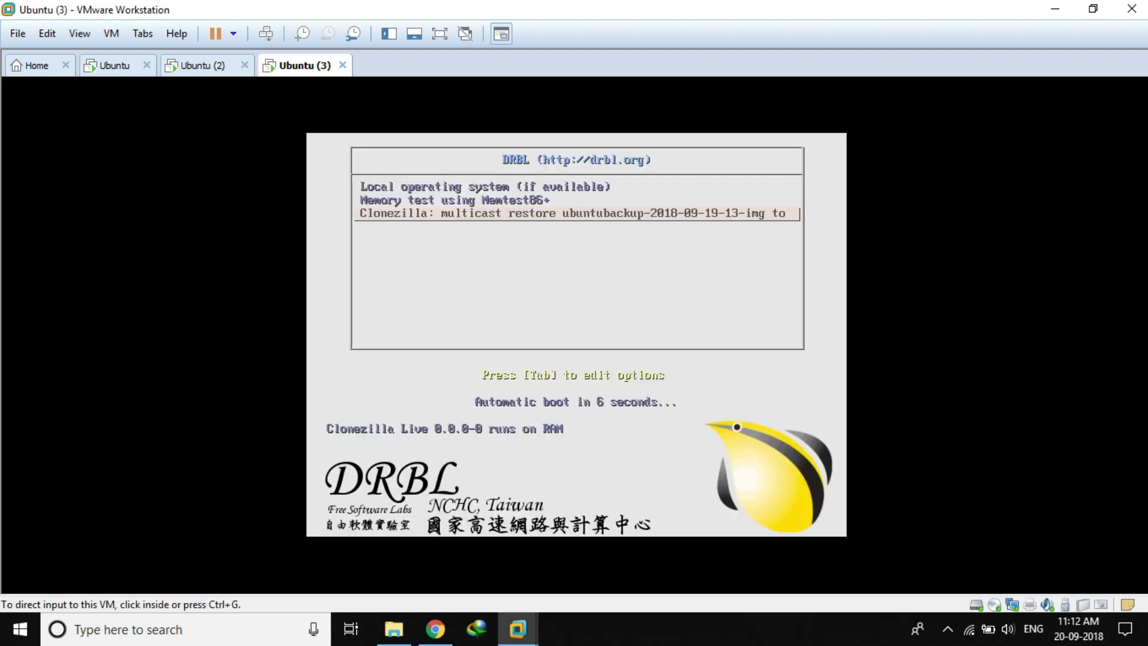